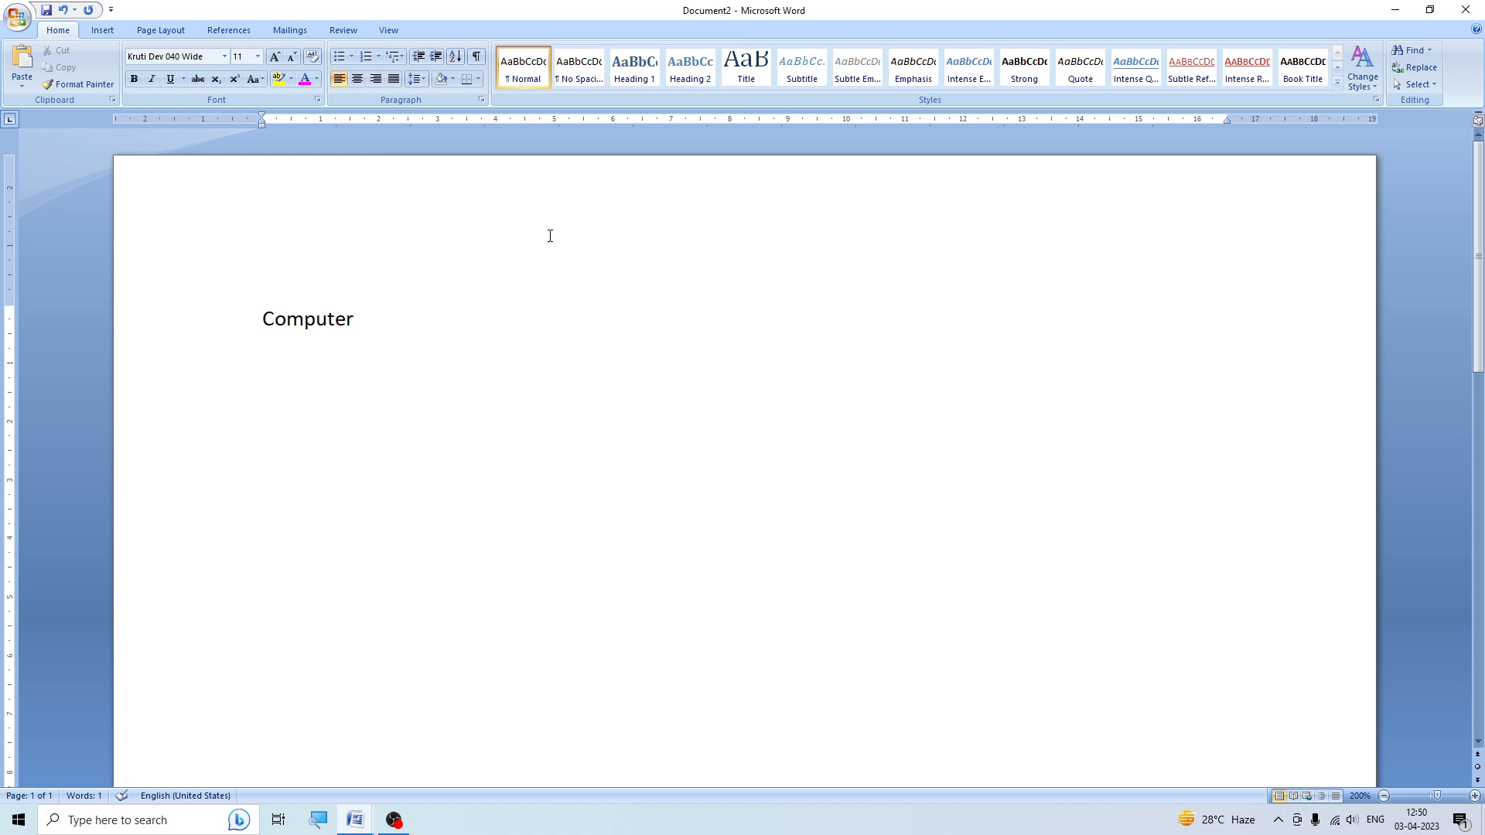
Add the Hindi word माउस after "Computer" and switch the font to Arial Black
{"action": "type", "text": "माउस"}
{"action": "double_click", "coordinate": [364, 309]}
{"action": "left_click", "coordinate": [224, 57]}
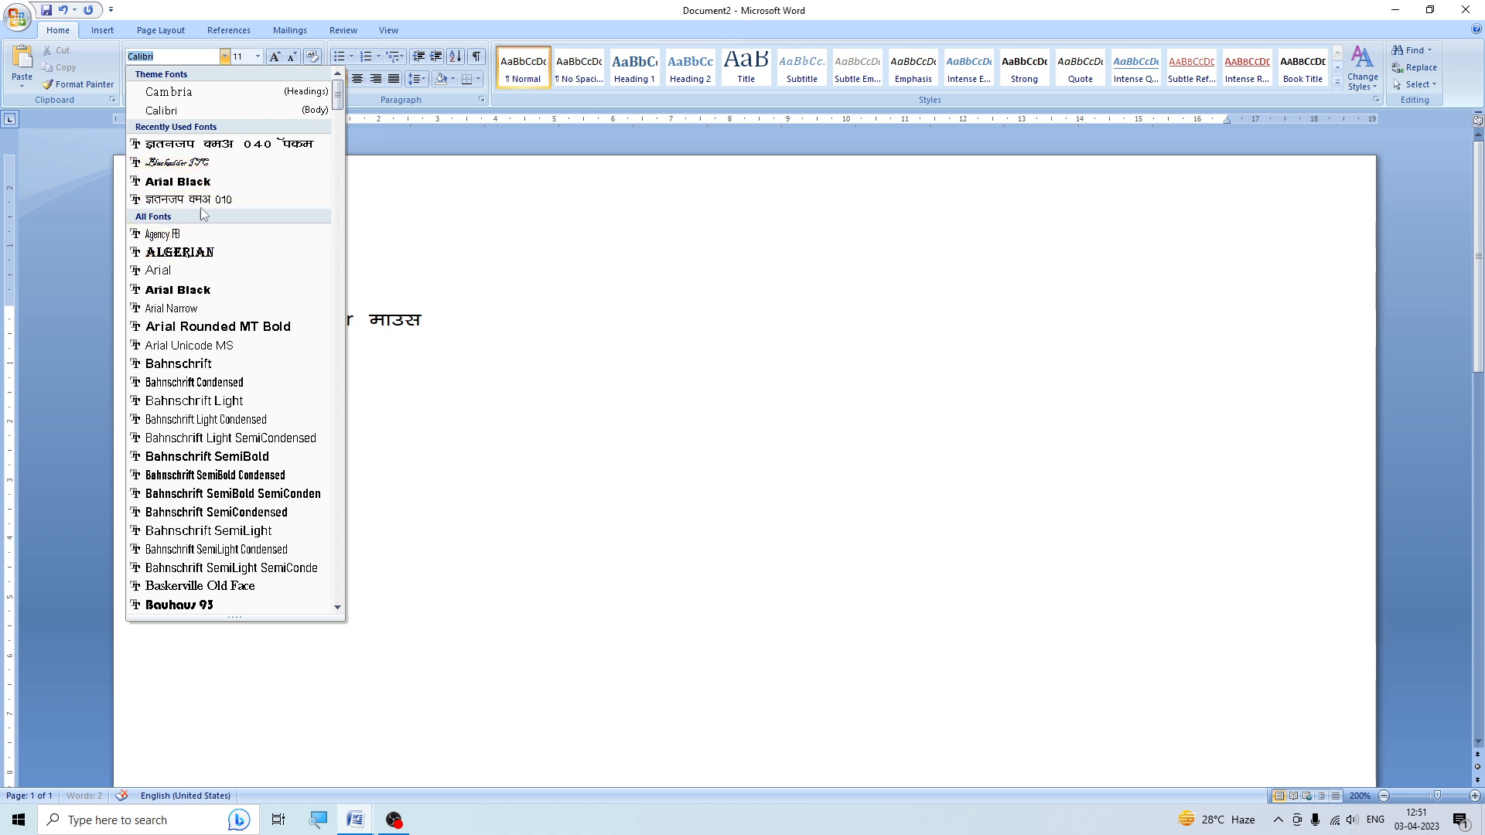
{"action": "left_click", "coordinate": [189, 183]}
{"action": "left_click", "coordinate": [583, 310]}
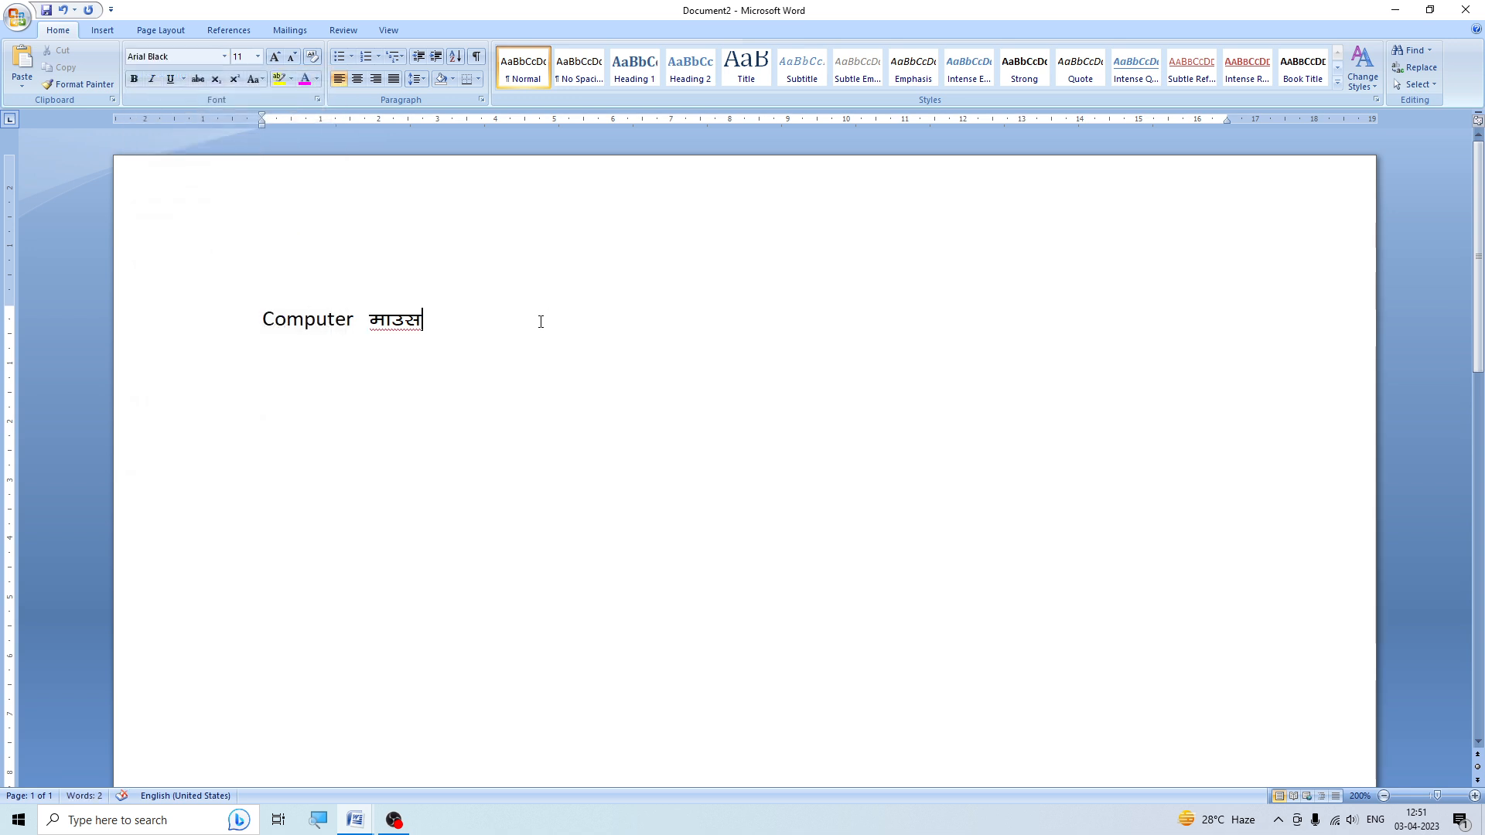
Enter a trial word after माउस and erase it
{"action": "type", "text": "kfdZjk"}
{"action": "key", "text": "BackSpace"}
{"action": "key", "text": "BackSpace"}
{"action": "key", "text": "BackSpace"}
{"action": "key", "text": "BackSpace"}
{"action": "key", "text": "BackSpace"}
{"action": "key", "text": "BackSpace"}
{"action": "key", "text": "BackSpace"}
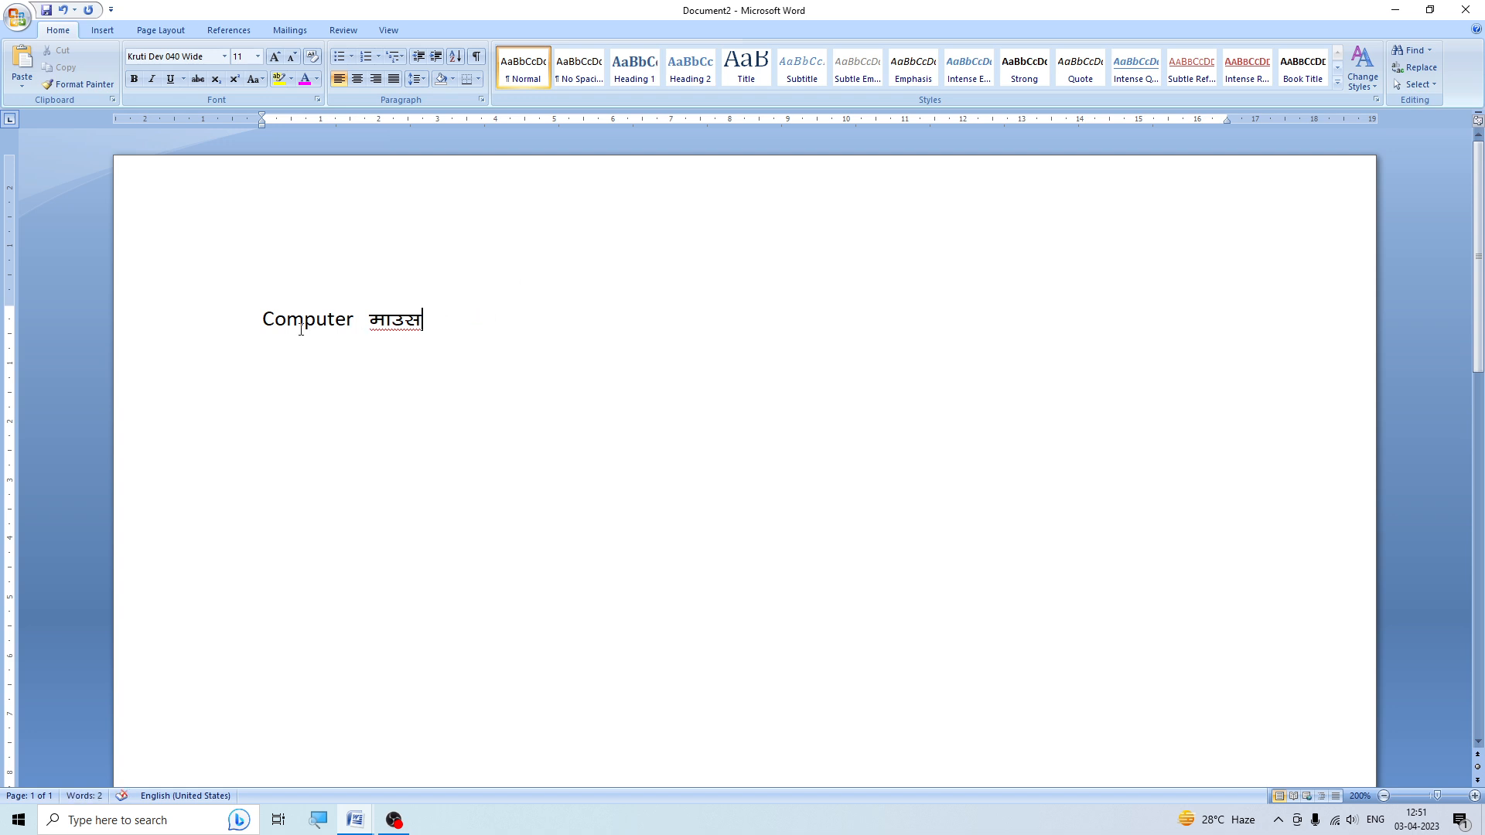
Clear all the text from the document and close it without saving
{"action": "left_click_drag", "start_coordinate": [264, 318], "coordinate": [430, 340]}
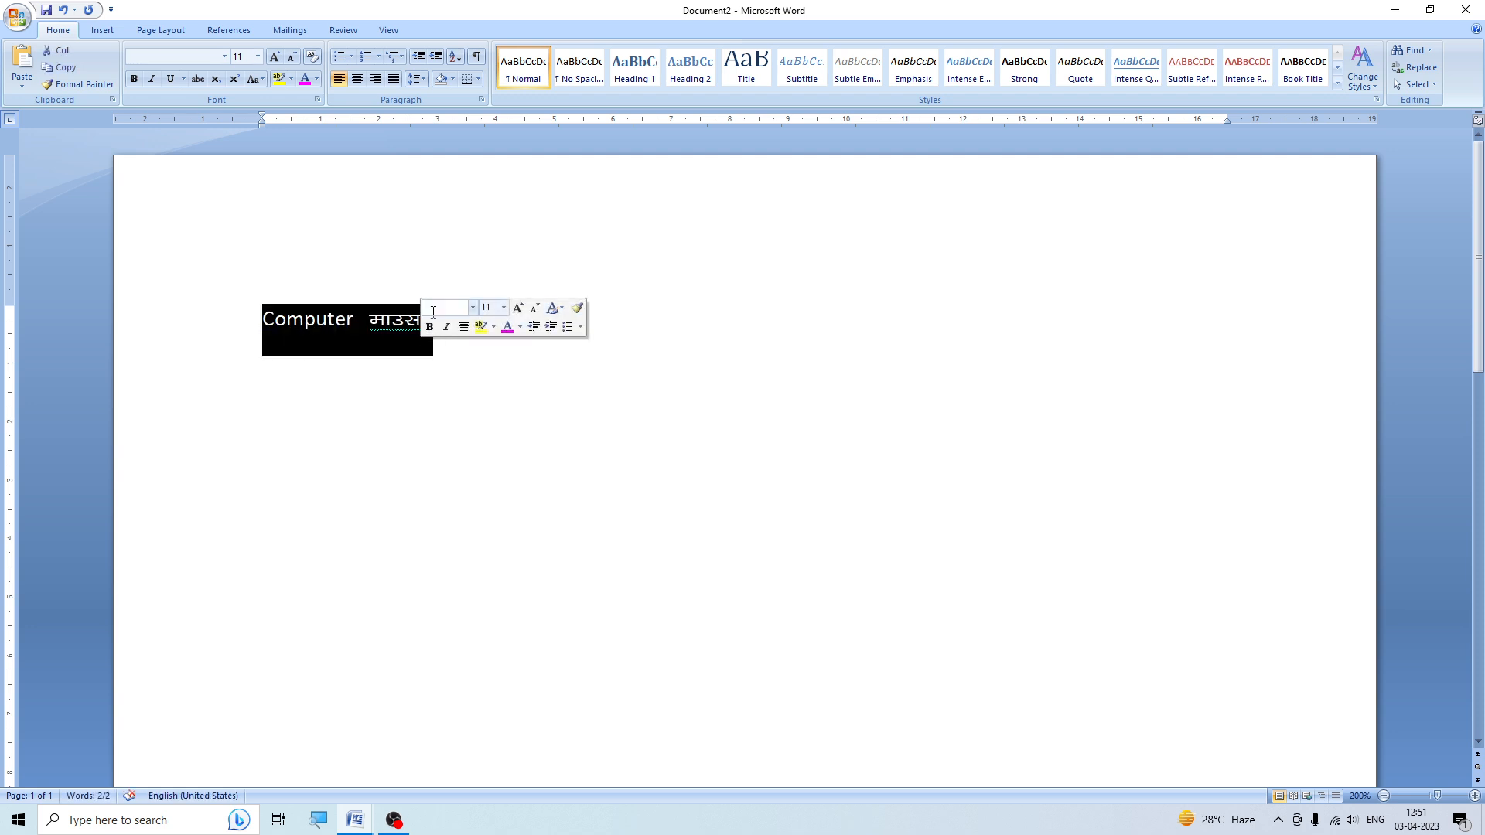
{"action": "key", "text": "BackSpace"}
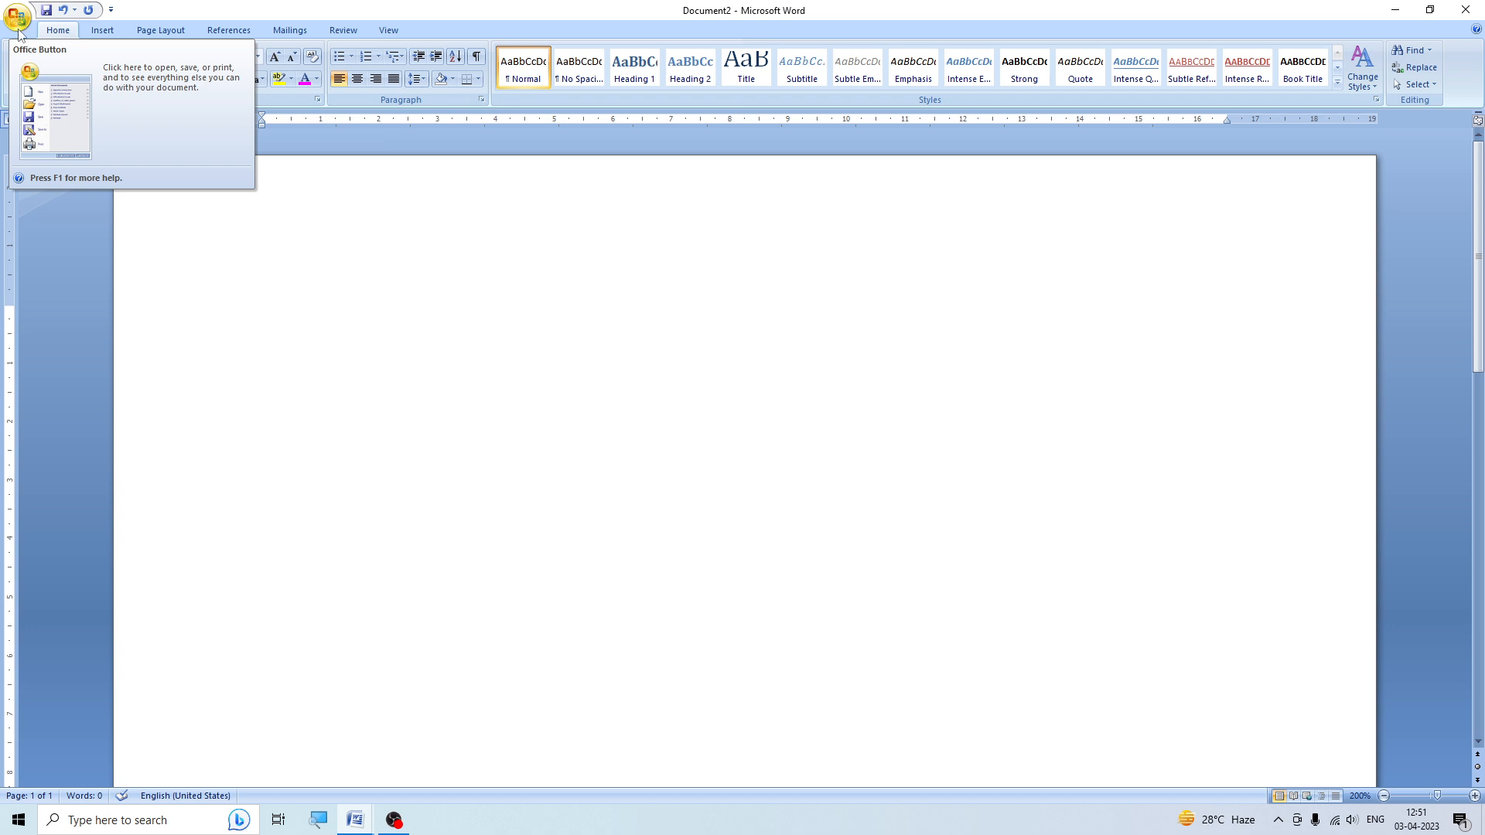
{"action": "left_click", "coordinate": [1464, 10]}
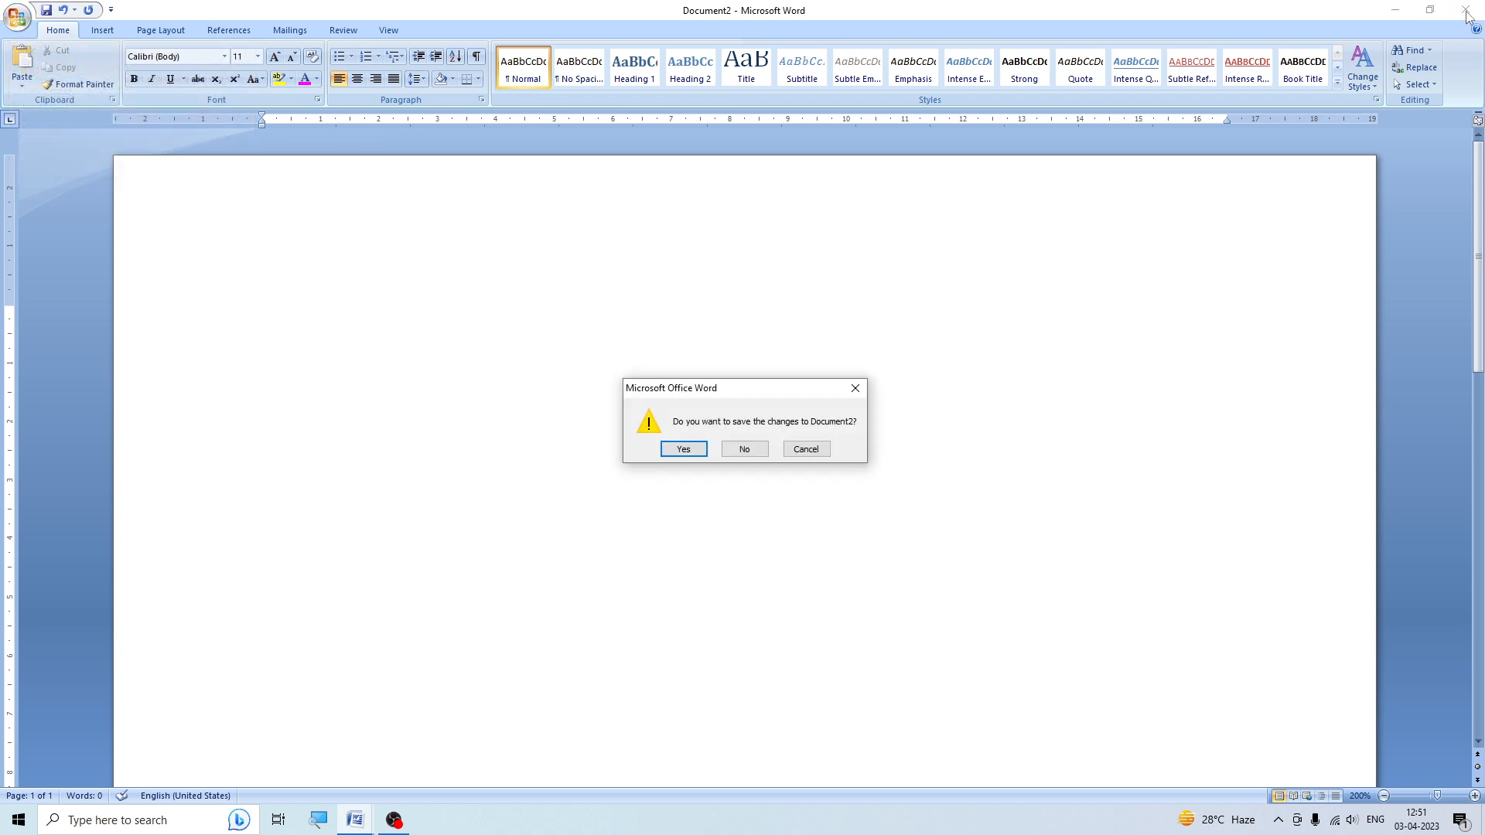
{"action": "left_click", "coordinate": [751, 451]}
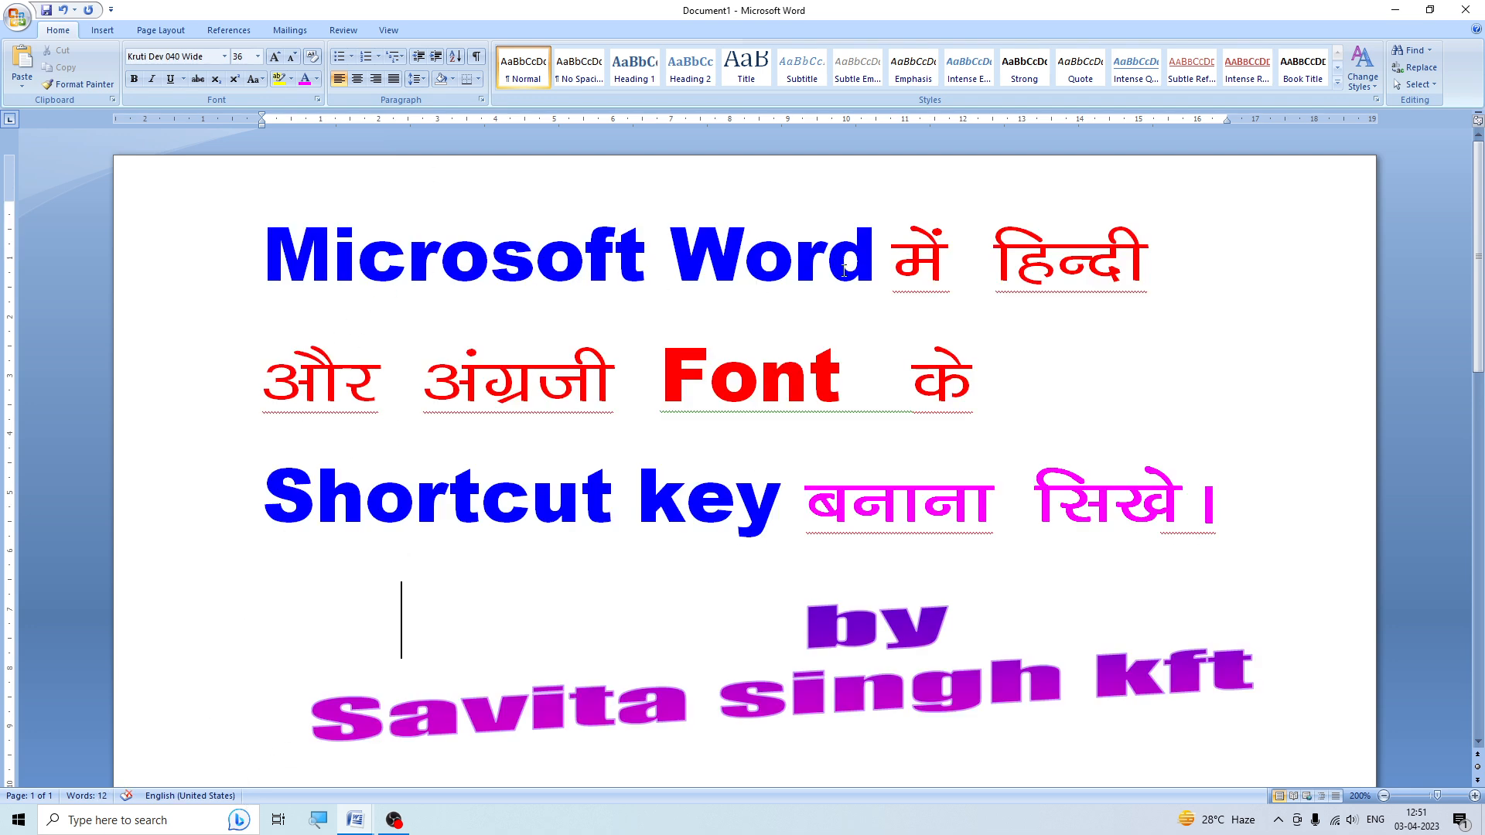
Search Windows for "winword" and open a new blank Word document
{"action": "left_click", "coordinate": [99, 822]}
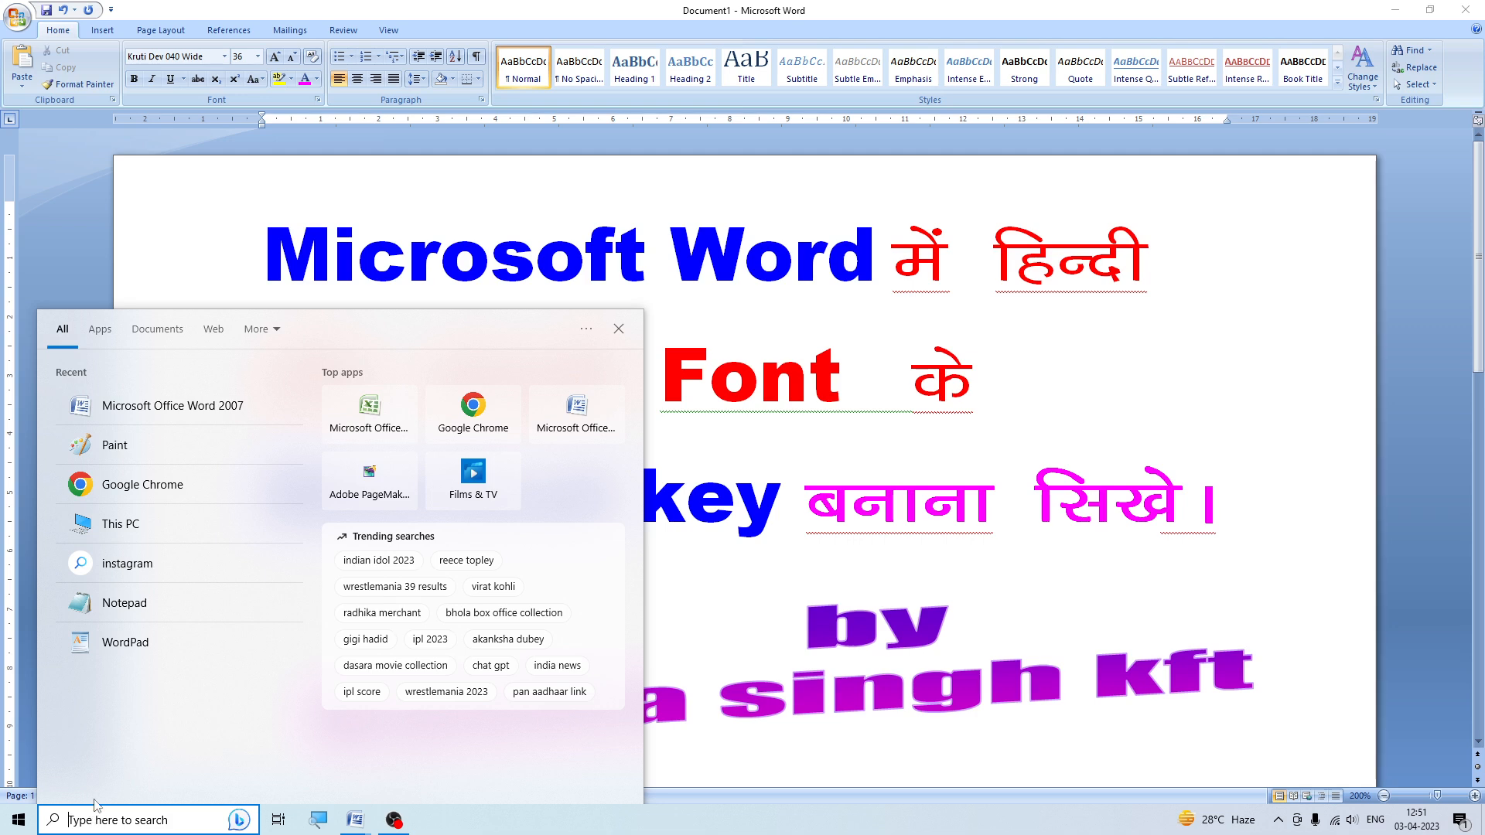
{"action": "type", "text": "winword"}
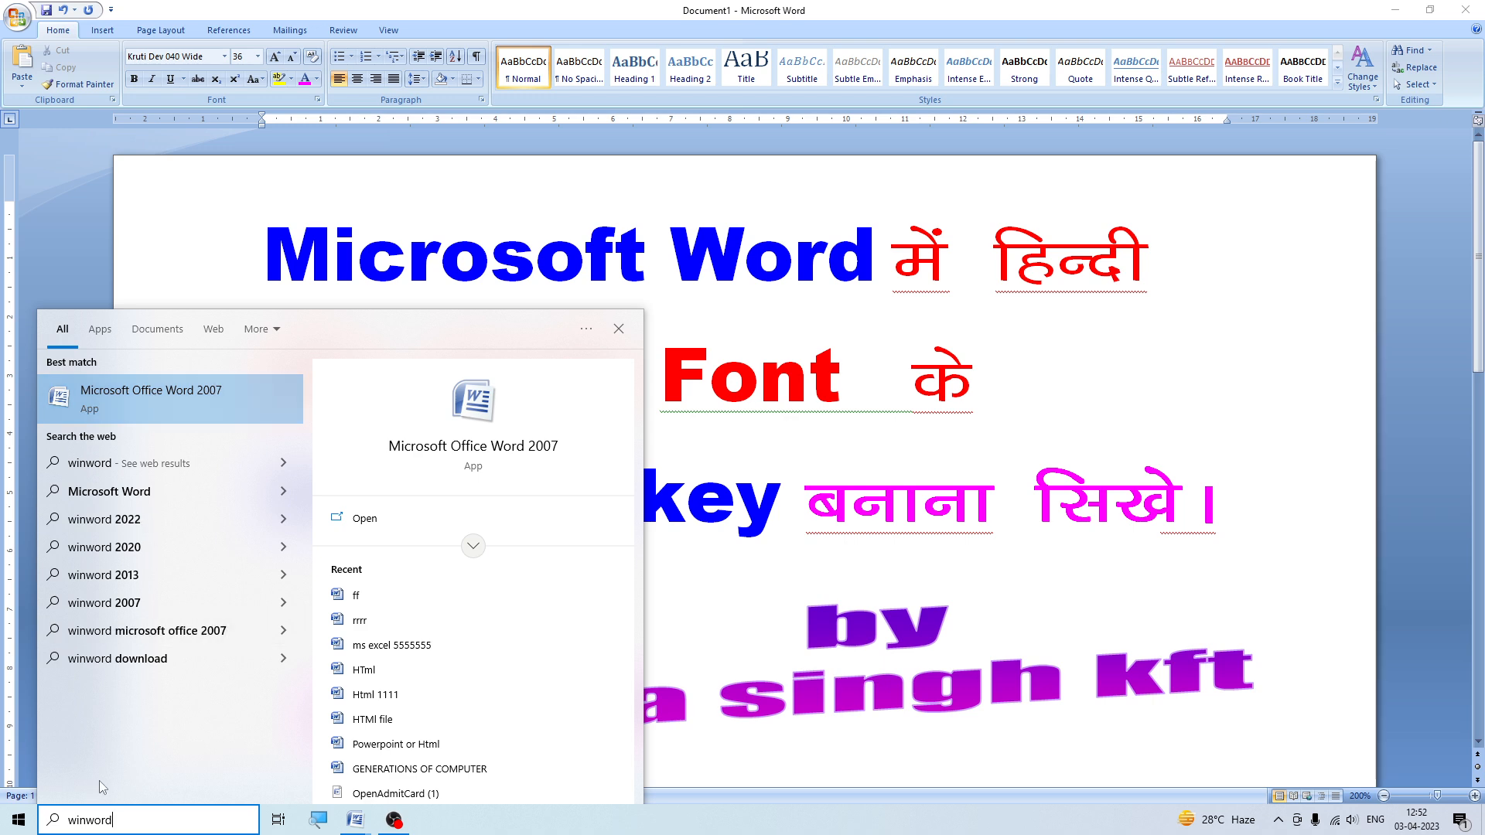
{"action": "key", "text": "Return"}
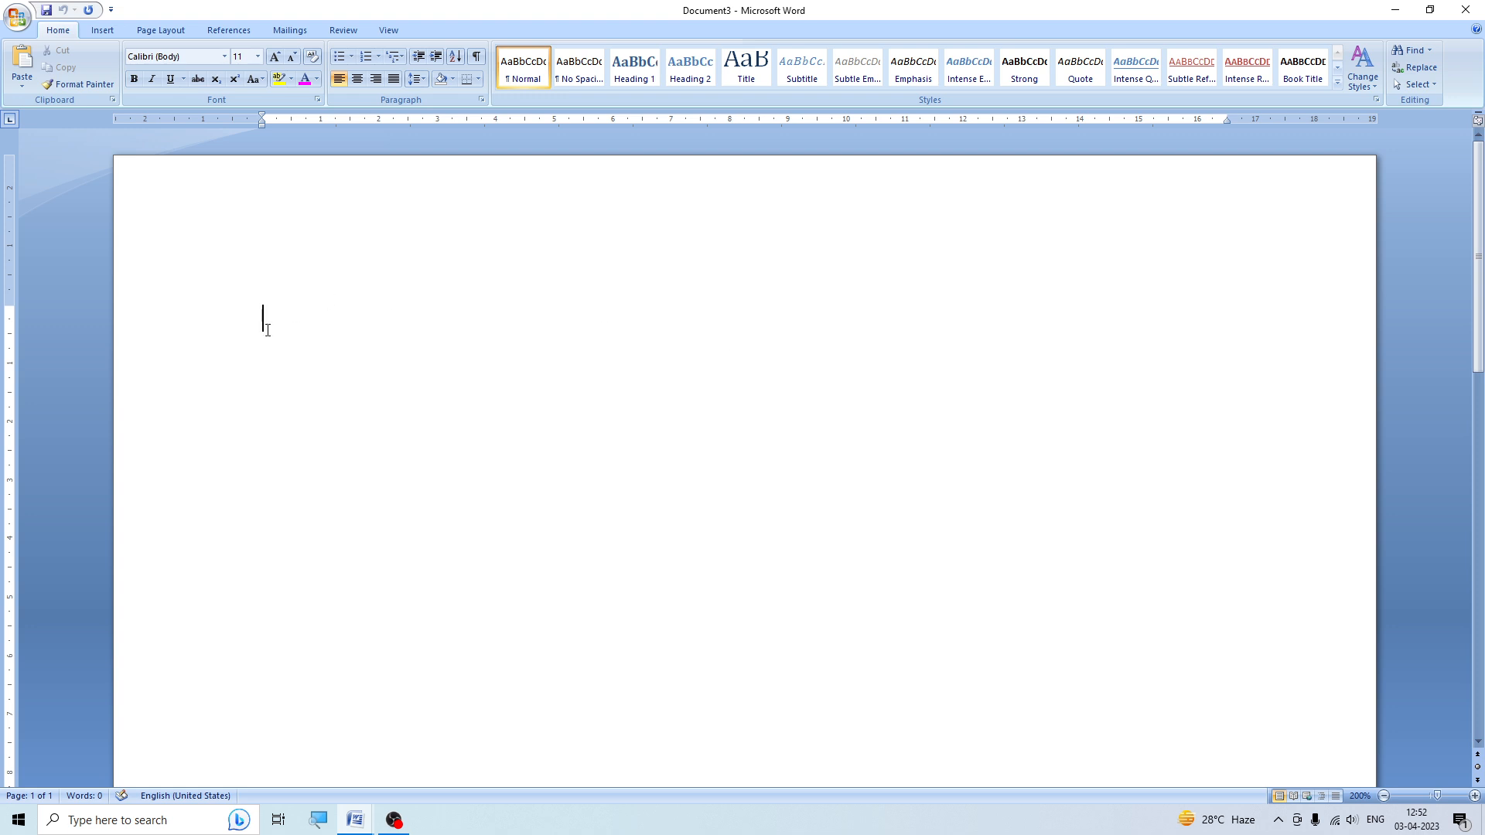
Test manual font switching with "hggh" in Arial Black and "jhjhjhj" in Kruti Dev 040 Wide, and clear the text
{"action": "left_click", "coordinate": [225, 56]}
{"action": "left_click", "coordinate": [178, 144]}
{"action": "type", "text": "hggh"}
{"action": "left_click", "coordinate": [224, 58]}
{"action": "left_click", "coordinate": [231, 181]}
{"action": "type", "text": "jhjhjhj"}
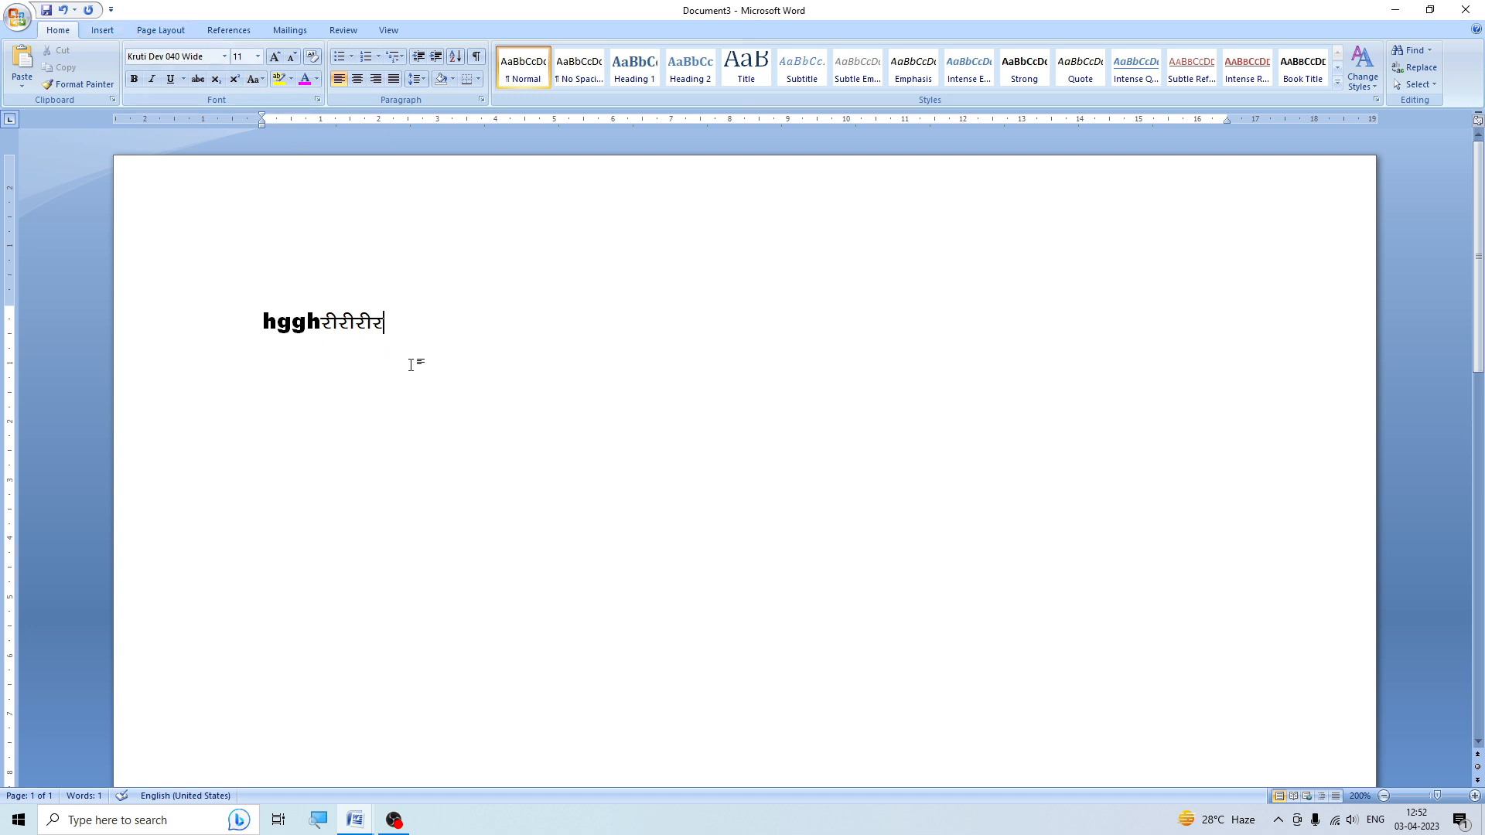
{"action": "left_click_drag", "start_coordinate": [262, 317], "coordinate": [393, 340]}
{"action": "key", "text": "Delete"}
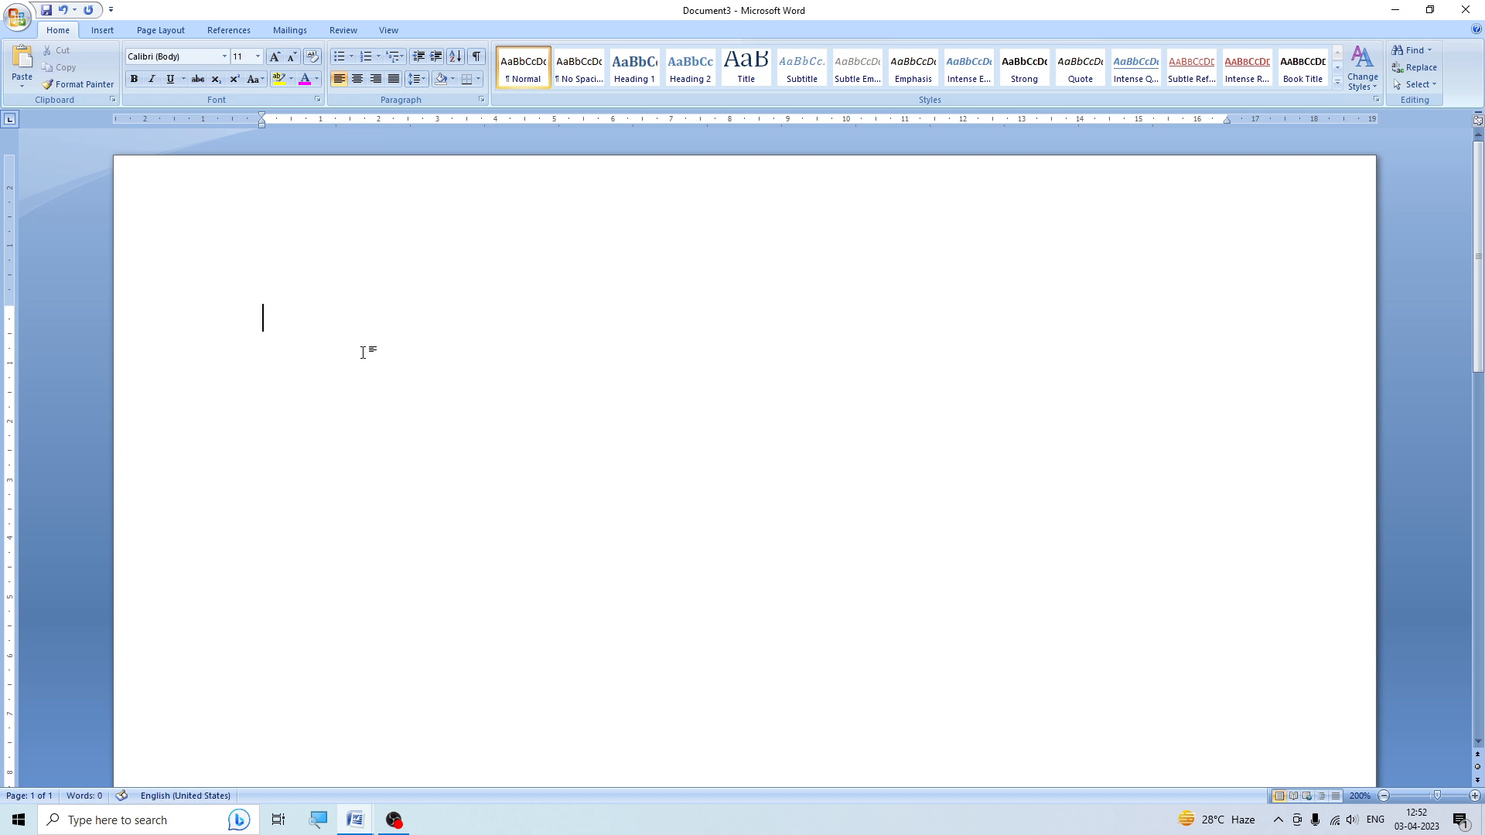
Open the keyboard shortcut customization from the Word options
{"action": "left_click", "coordinate": [17, 17]}
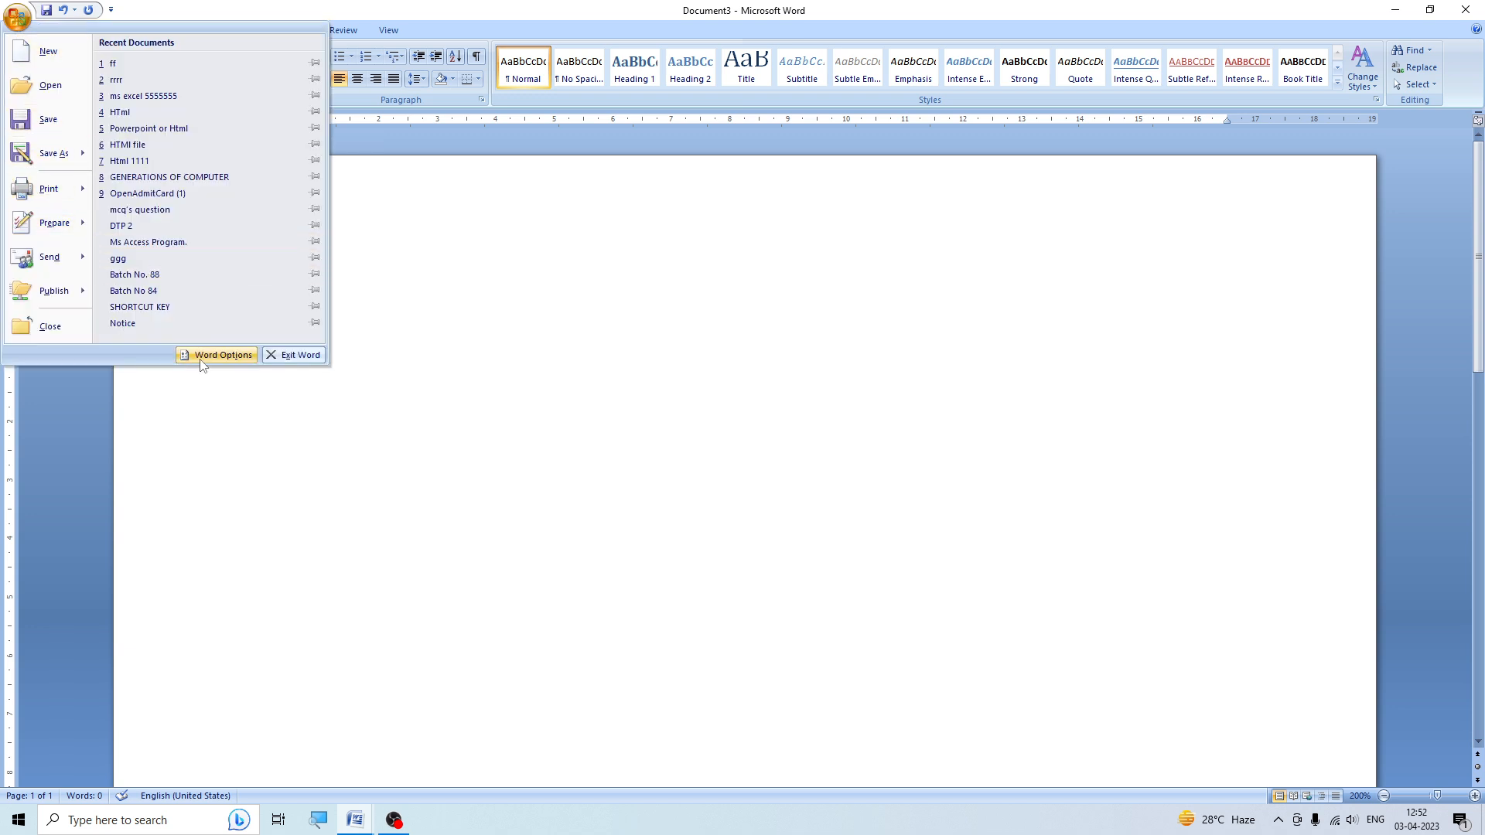
{"action": "left_click", "coordinate": [226, 356]}
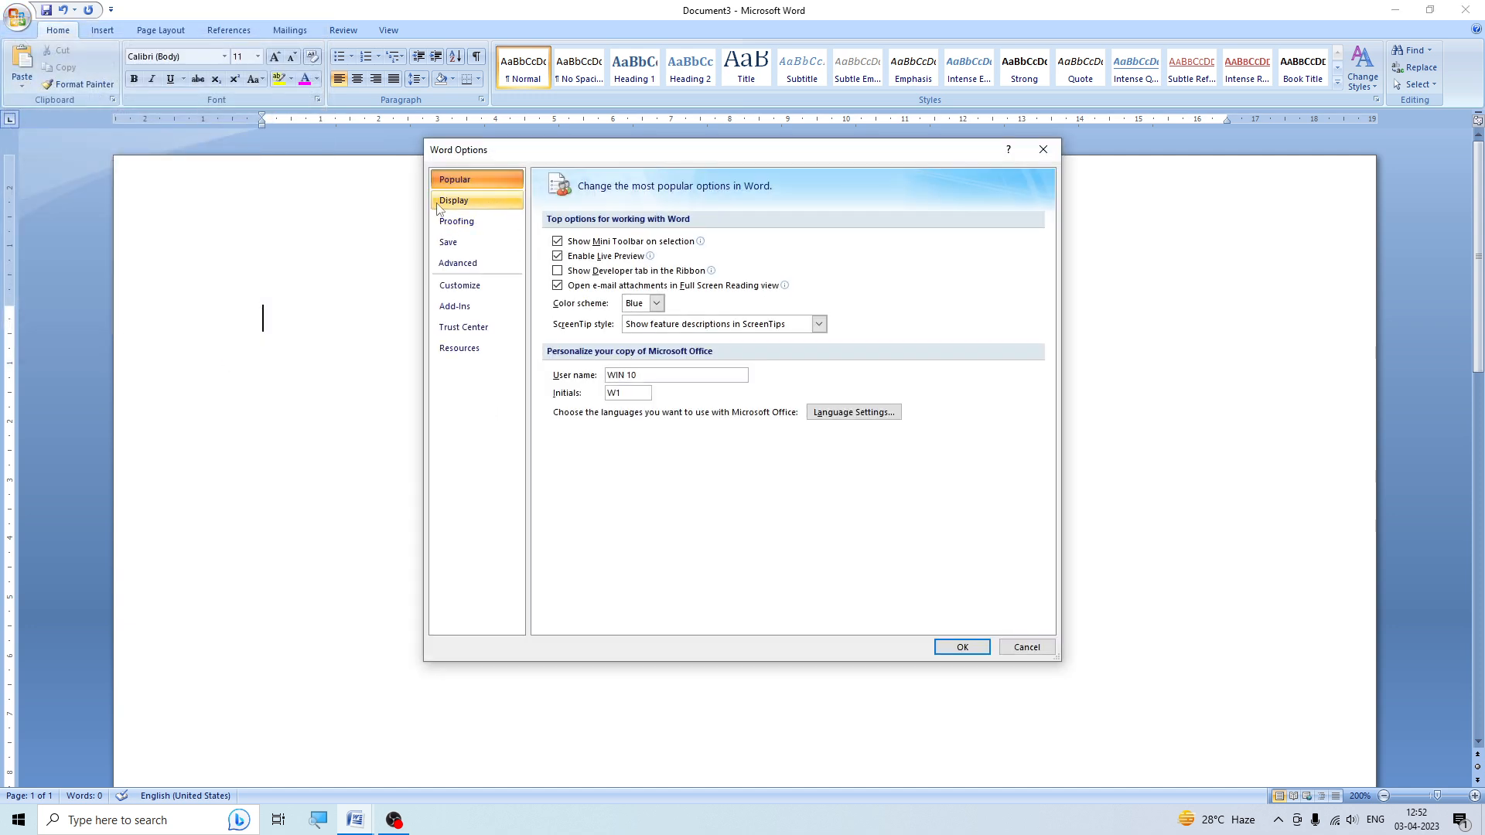
{"action": "left_click", "coordinate": [474, 294]}
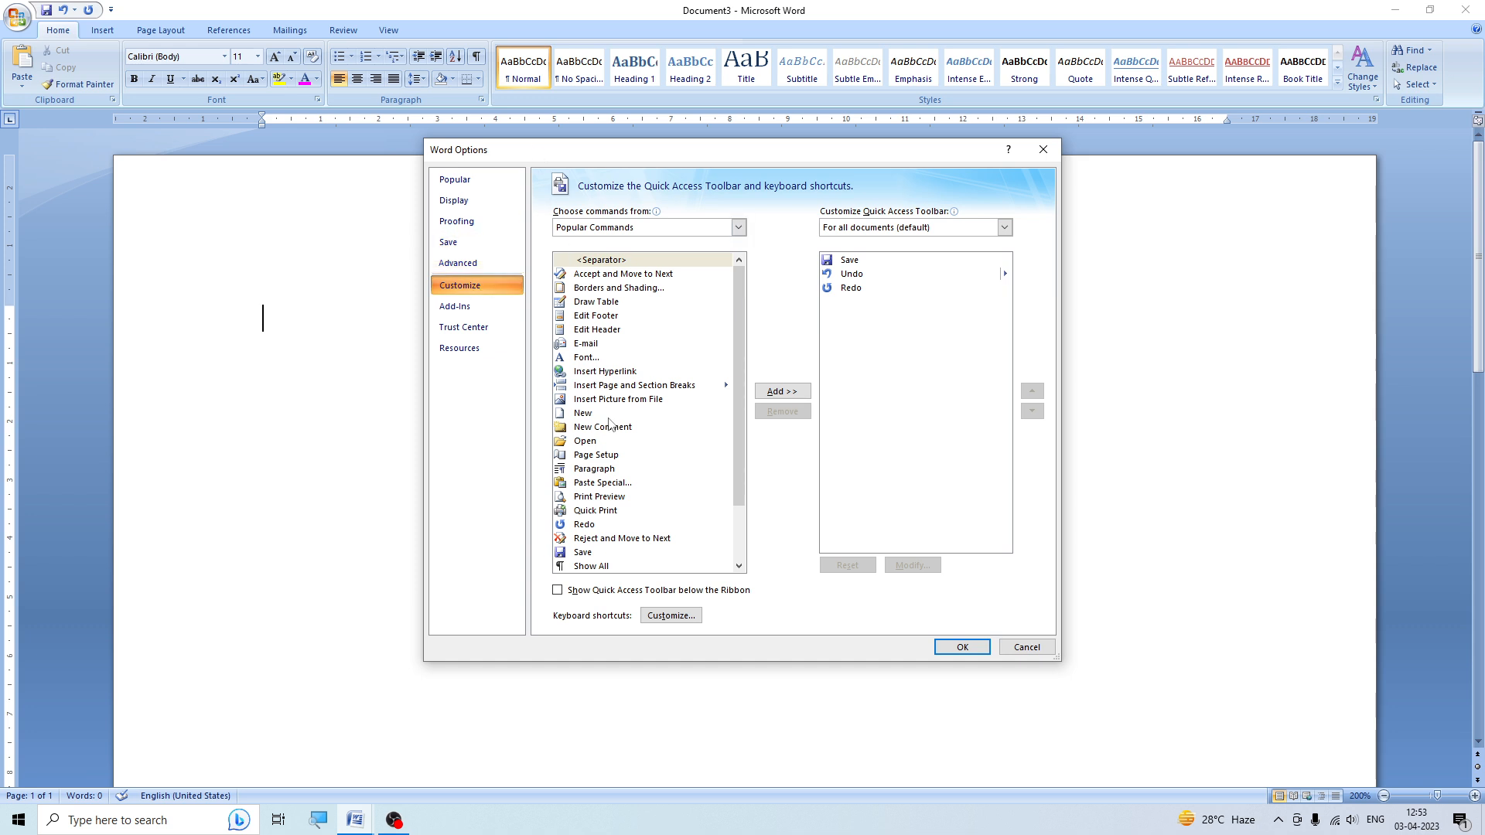
{"action": "left_click", "coordinate": [664, 616]}
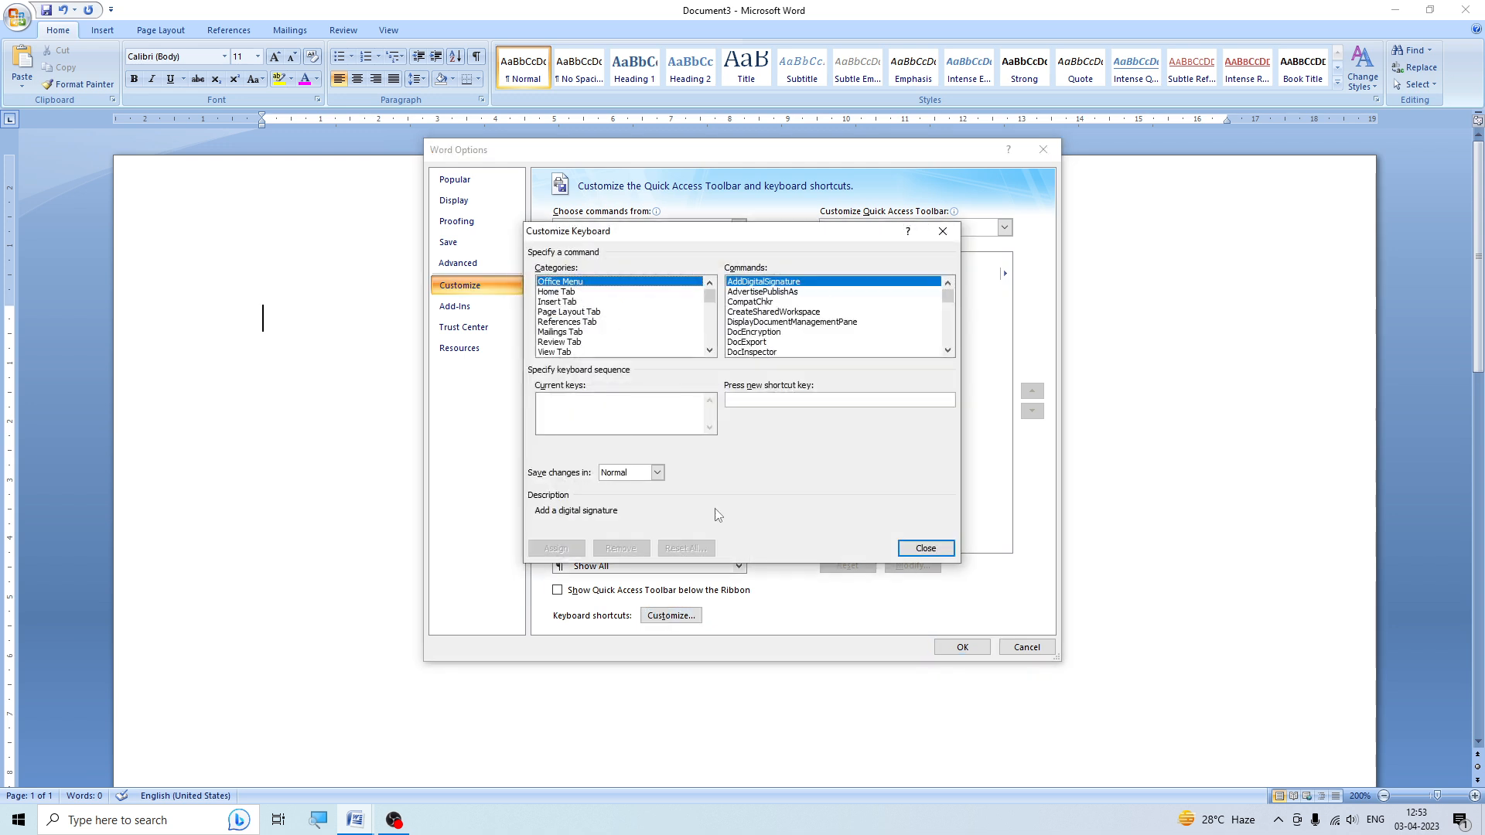
Choose the Fonts category as the command group for the new keyboard shortcut
{"action": "left_click_drag", "start_coordinate": [710, 302], "coordinate": [710, 338]}
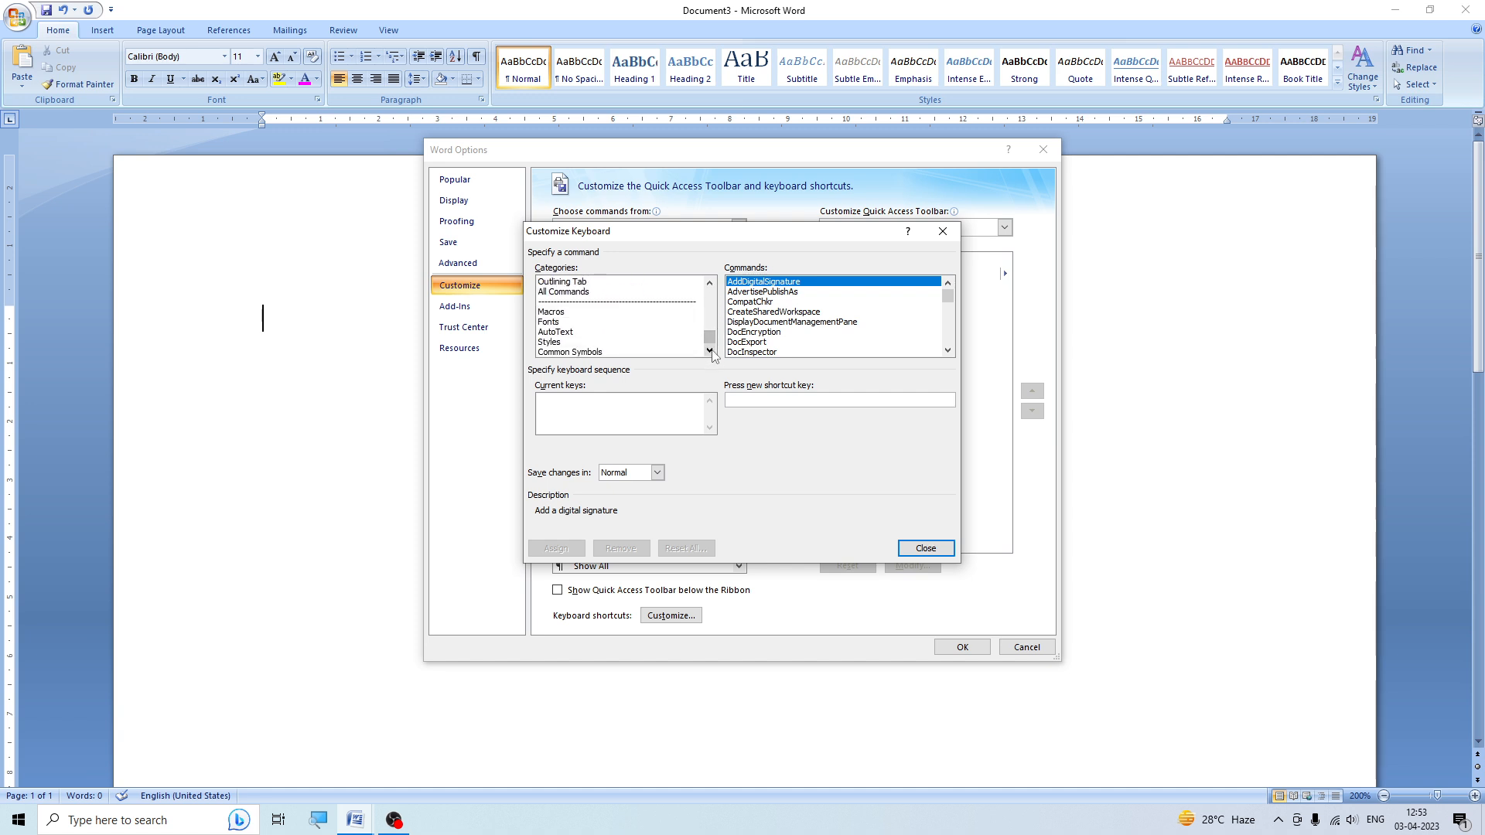
{"action": "left_click", "coordinate": [710, 284]}
{"action": "left_click", "coordinate": [709, 285]}
{"action": "left_click", "coordinate": [710, 285]}
{"action": "left_click", "coordinate": [710, 285]}
{"action": "left_click_drag", "start_coordinate": [709, 284], "coordinate": [709, 284]}
{"action": "left_click", "coordinate": [709, 351]}
{"action": "left_click", "coordinate": [709, 350]}
{"action": "left_click_drag", "start_coordinate": [710, 351], "coordinate": [710, 351]}
{"action": "left_click", "coordinate": [547, 322]}
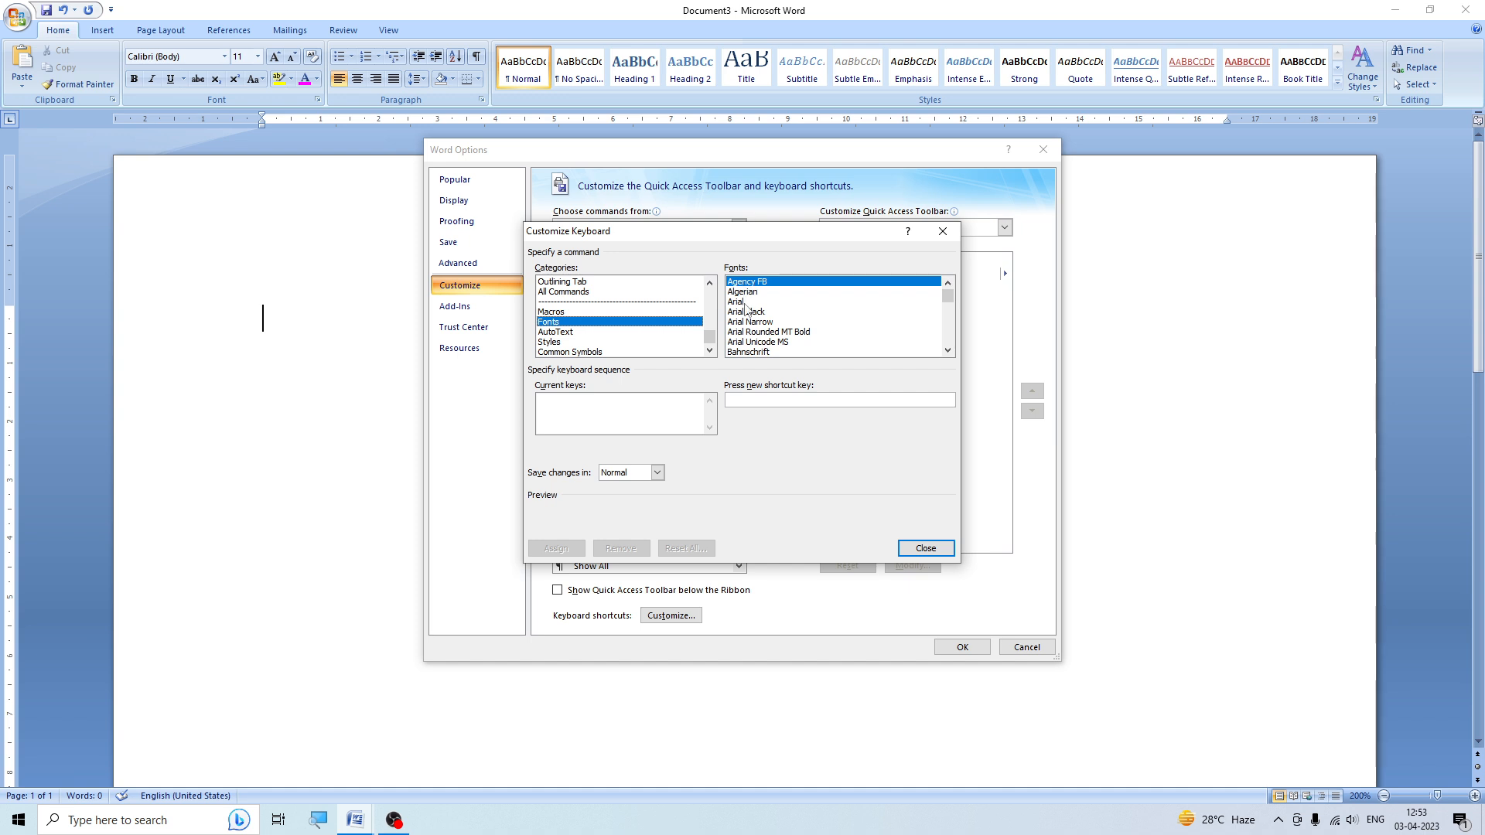
Assign the shortcut Ctrl+1 to the Arial Black font and close the keyboard customization
{"action": "mouse_move", "coordinate": [949, 299]}
{"action": "left_mouse_down"}
{"action": "mouse_move", "coordinate": [953, 344]}
{"action": "mouse_move", "coordinate": [956, 298]}
{"action": "left_mouse_up"}
{"action": "left_click", "coordinate": [739, 314]}
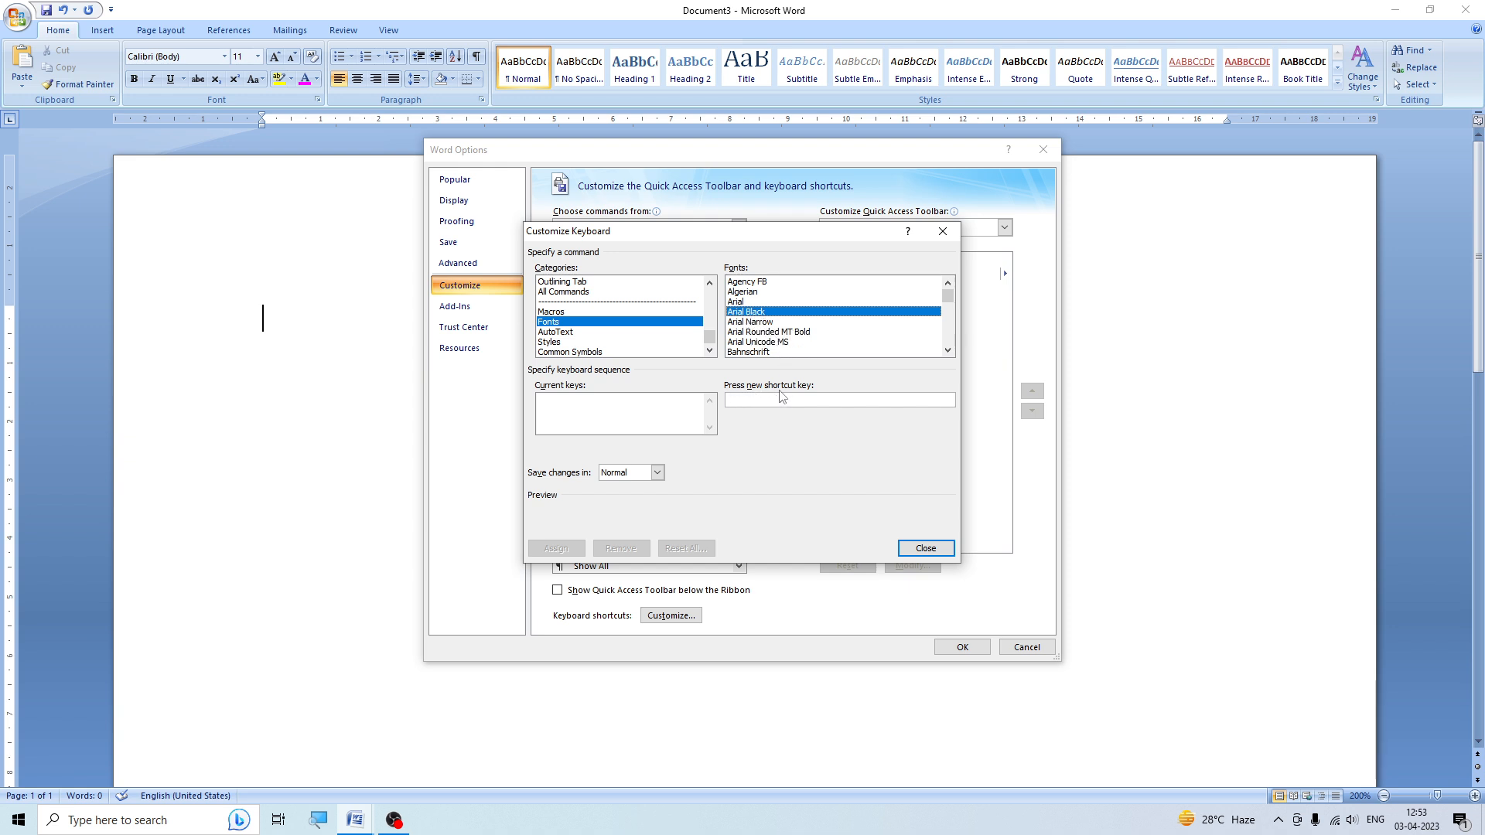
{"action": "left_click", "coordinate": [755, 398]}
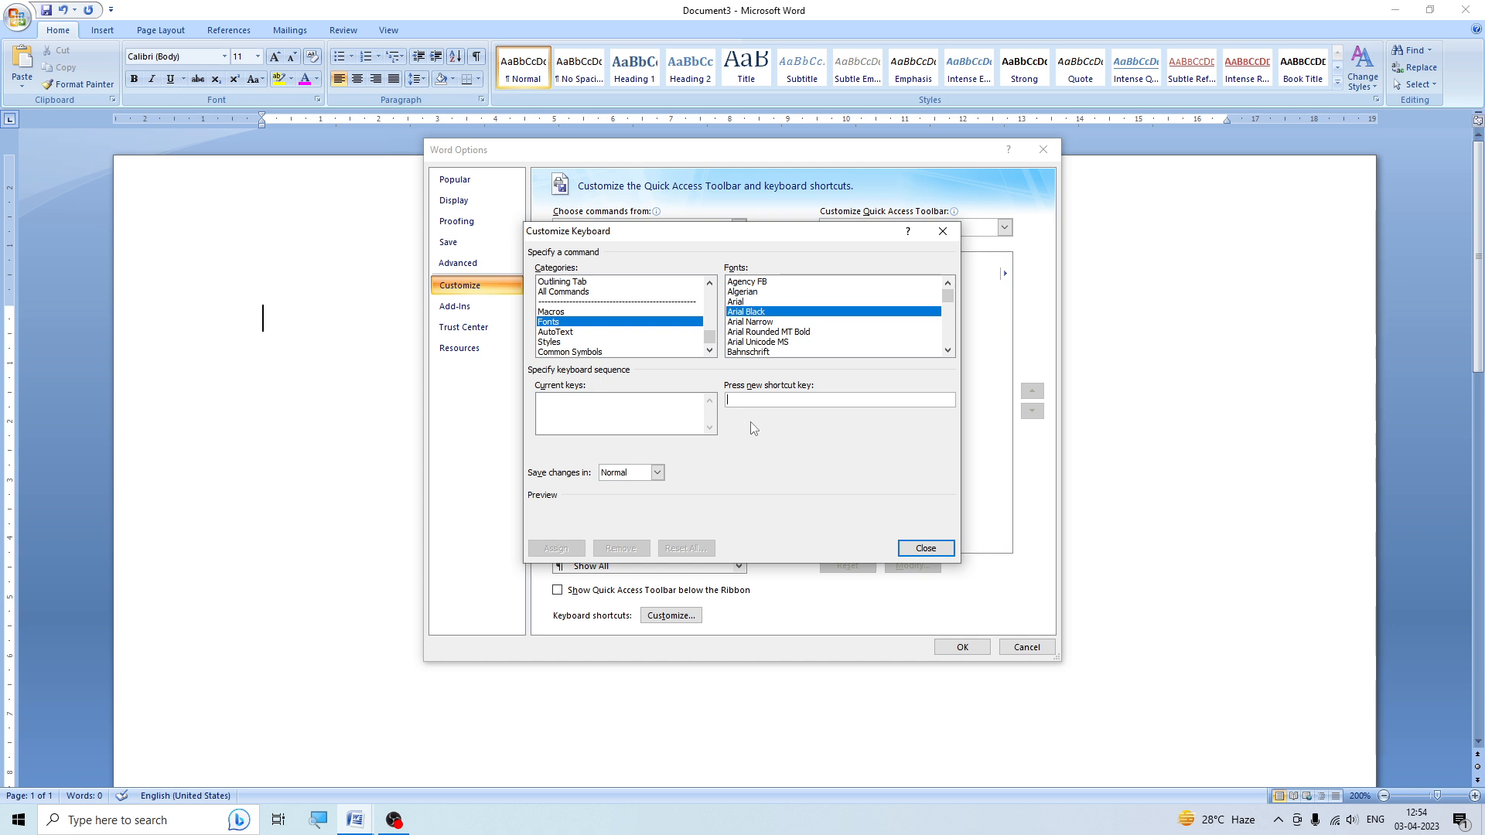
{"action": "key", "text": "ctrl+1"}
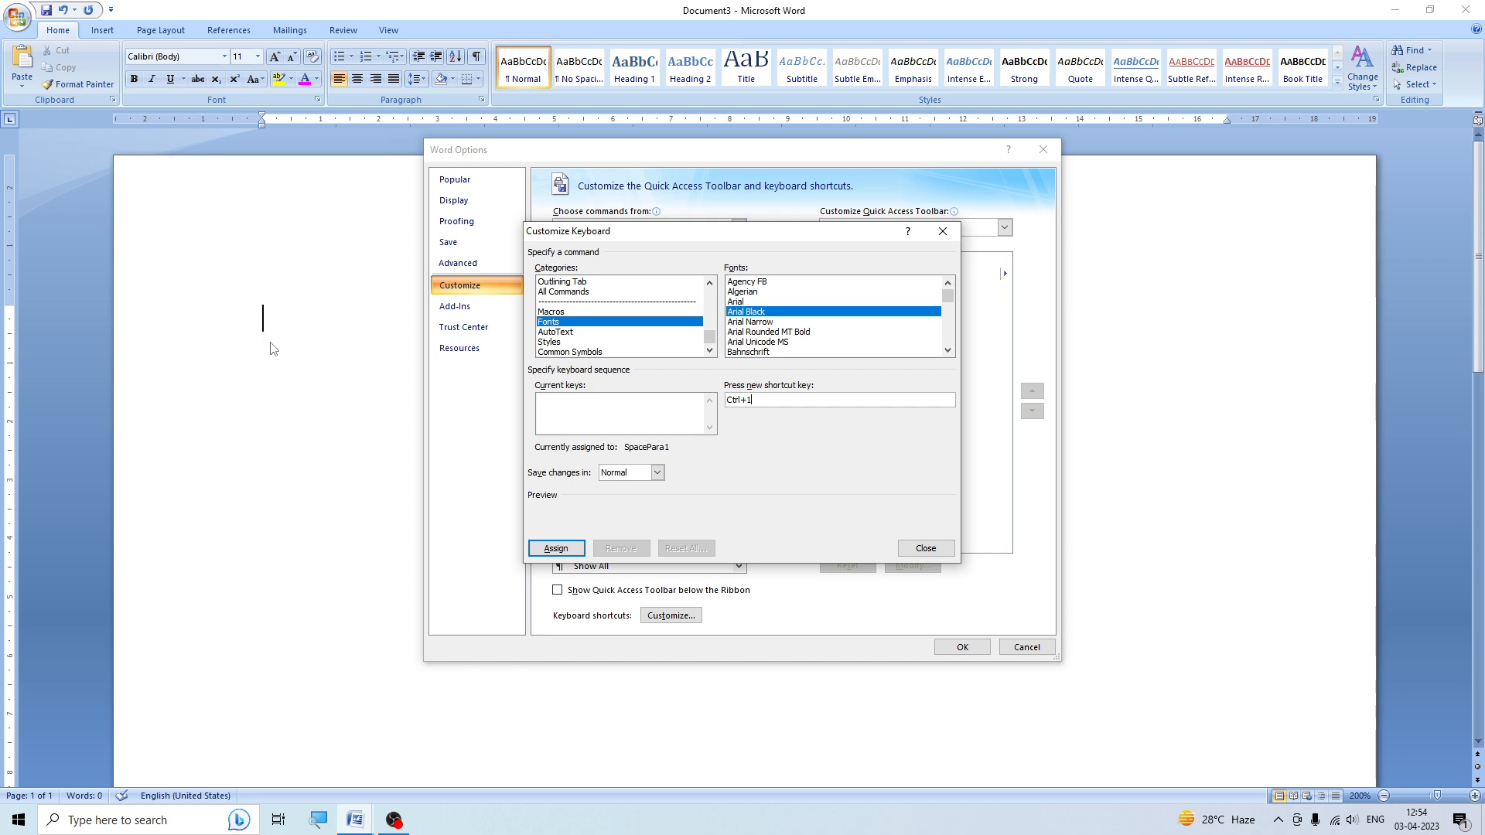
{"action": "left_click", "coordinate": [555, 549]}
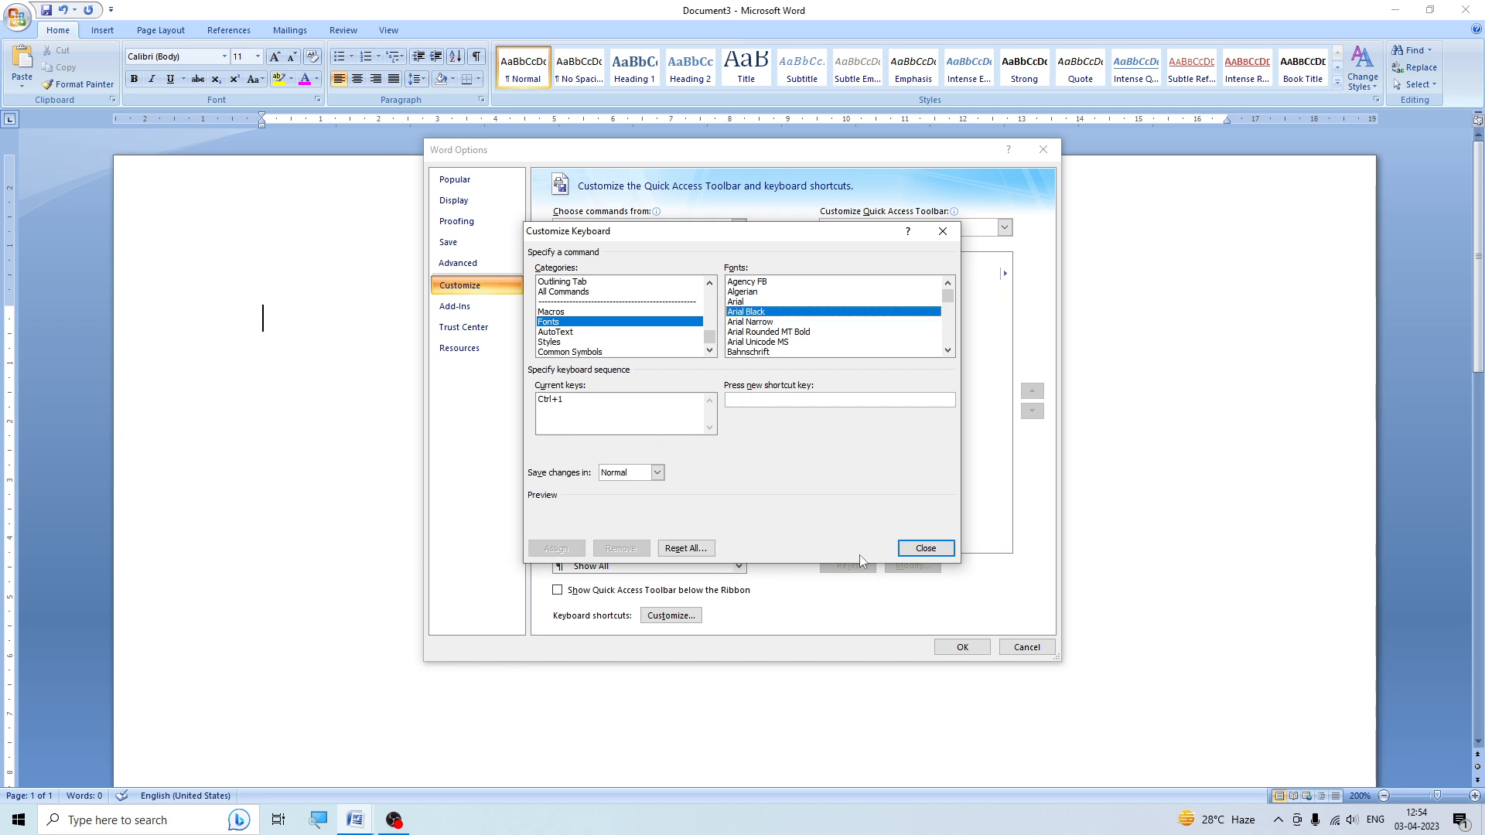
{"action": "left_click", "coordinate": [917, 549]}
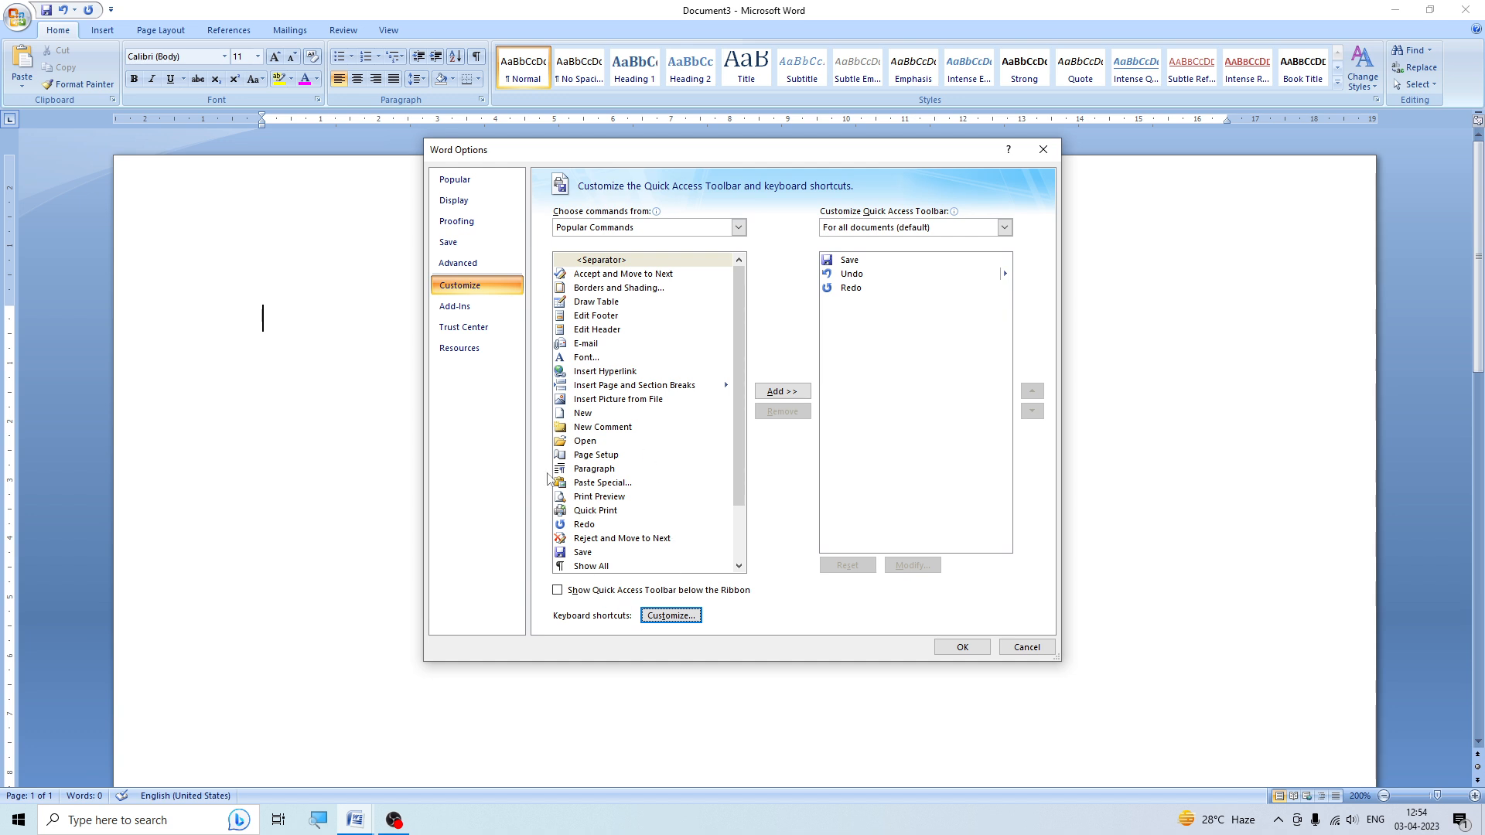
Assign the shortcut Ctrl+2 to the Kruti Dev 040 Wide font and accept the Word options
{"action": "left_click", "coordinate": [668, 621]}
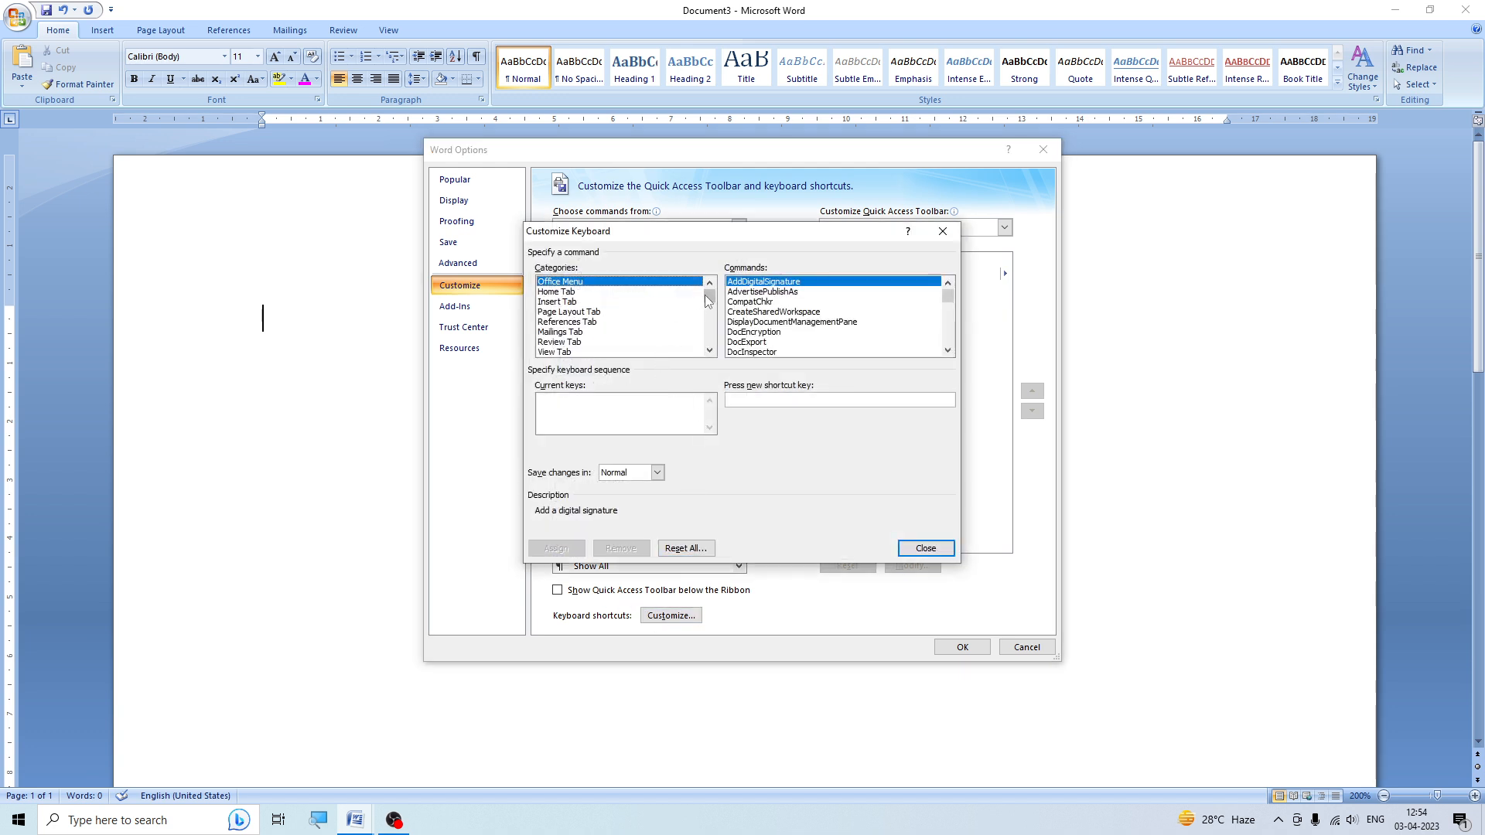
{"action": "scroll", "coordinate": [712, 307], "scroll_direction": "down", "scroll_amount": 1}
{"action": "left_click_drag", "start_coordinate": [712, 307], "coordinate": [712, 335]}
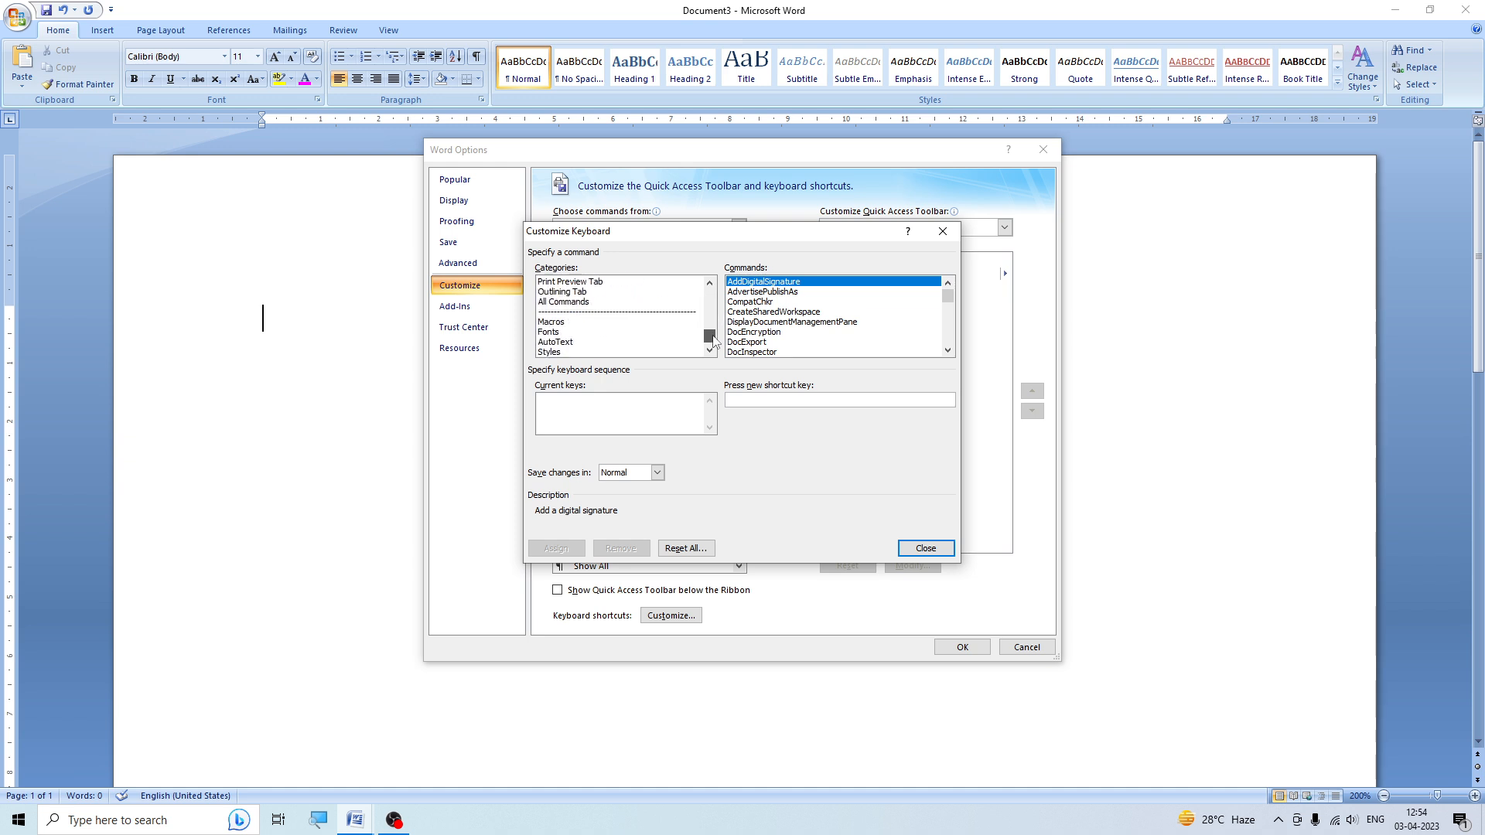
{"action": "left_click", "coordinate": [555, 334]}
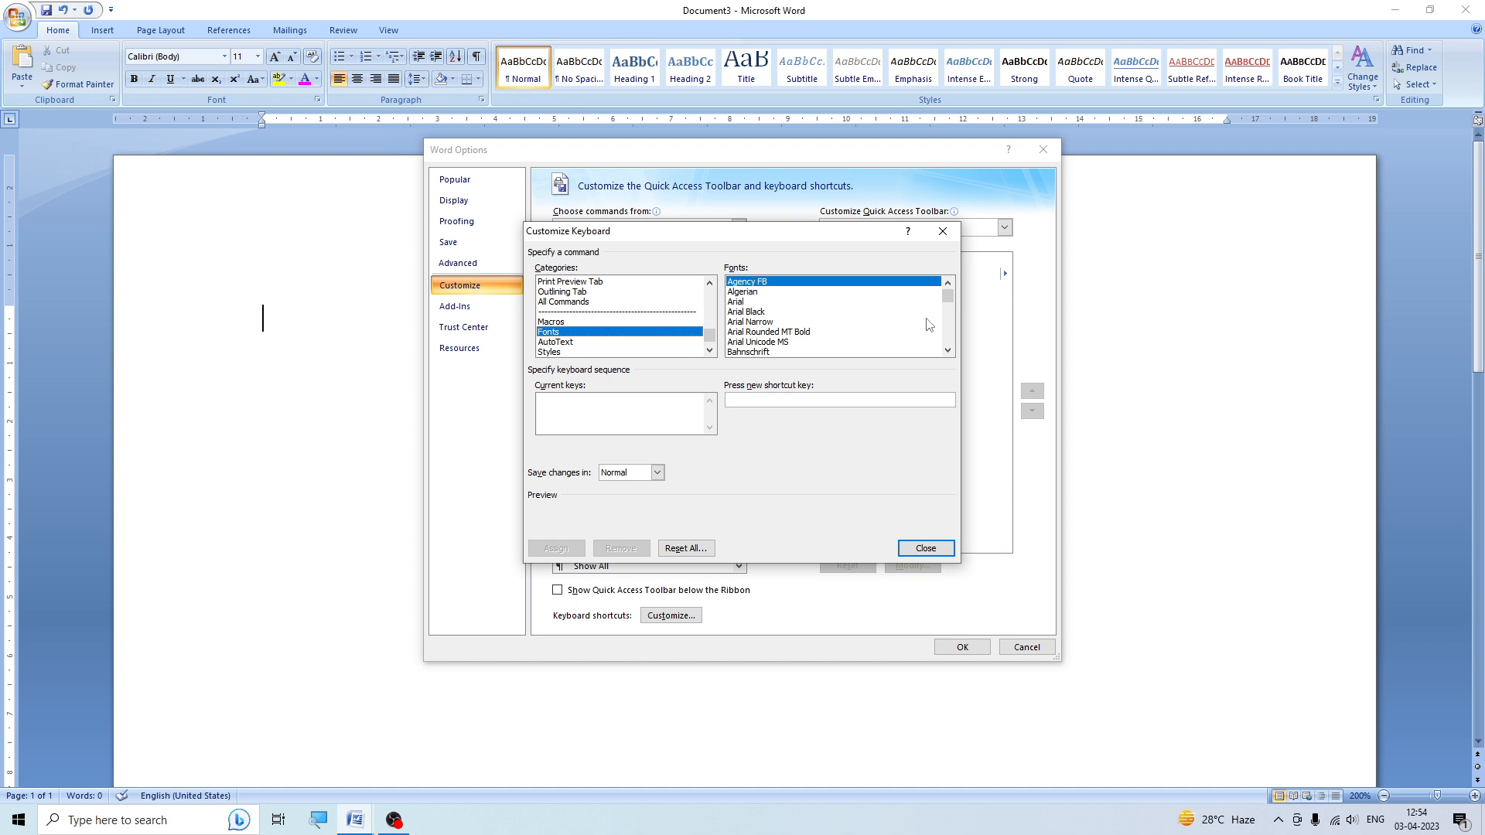
{"action": "left_click", "coordinate": [948, 351]}
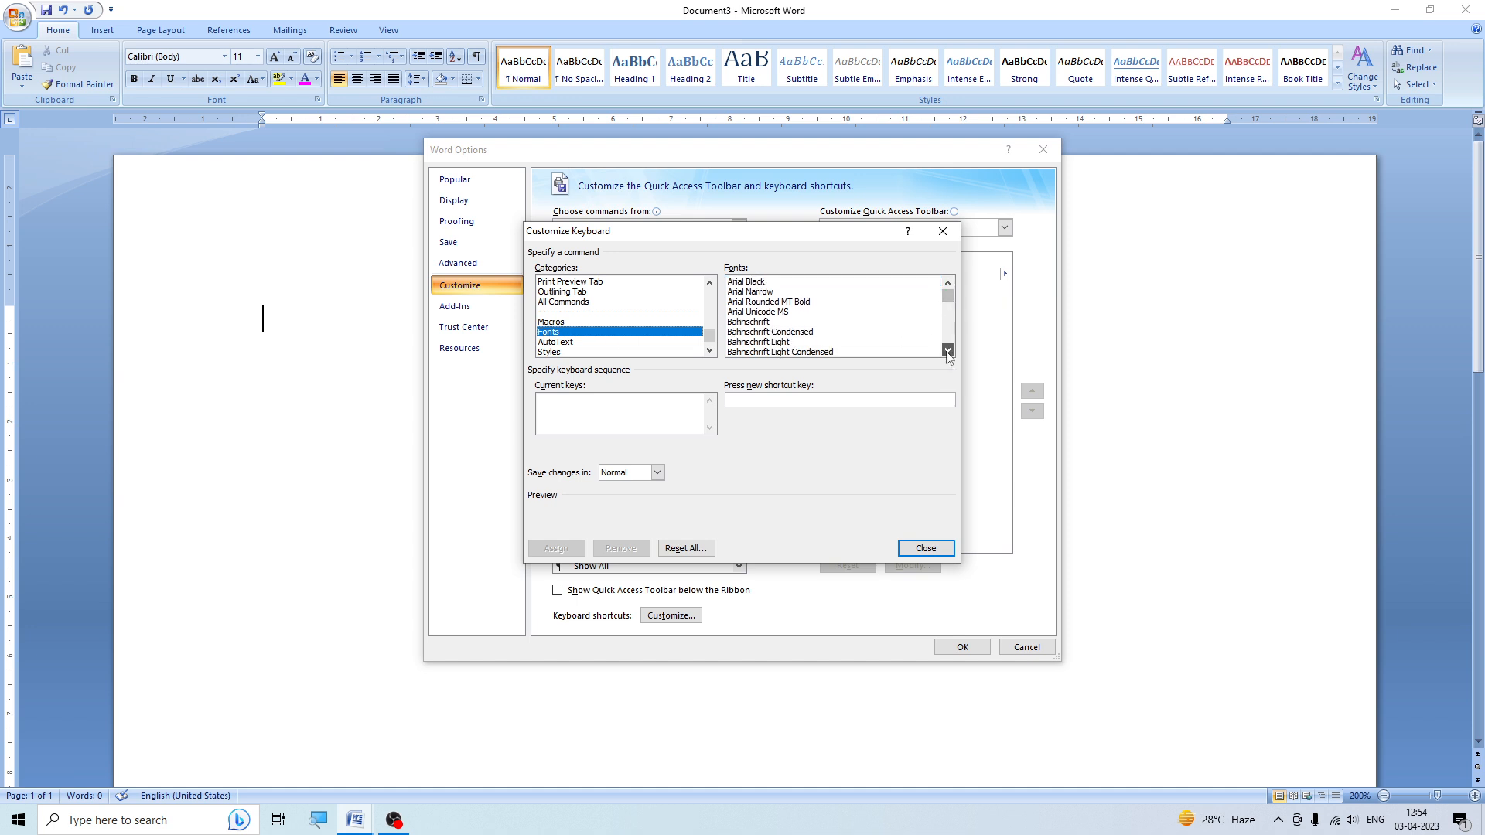
{"action": "left_click_drag", "start_coordinate": [947, 351], "coordinate": [950, 354]}
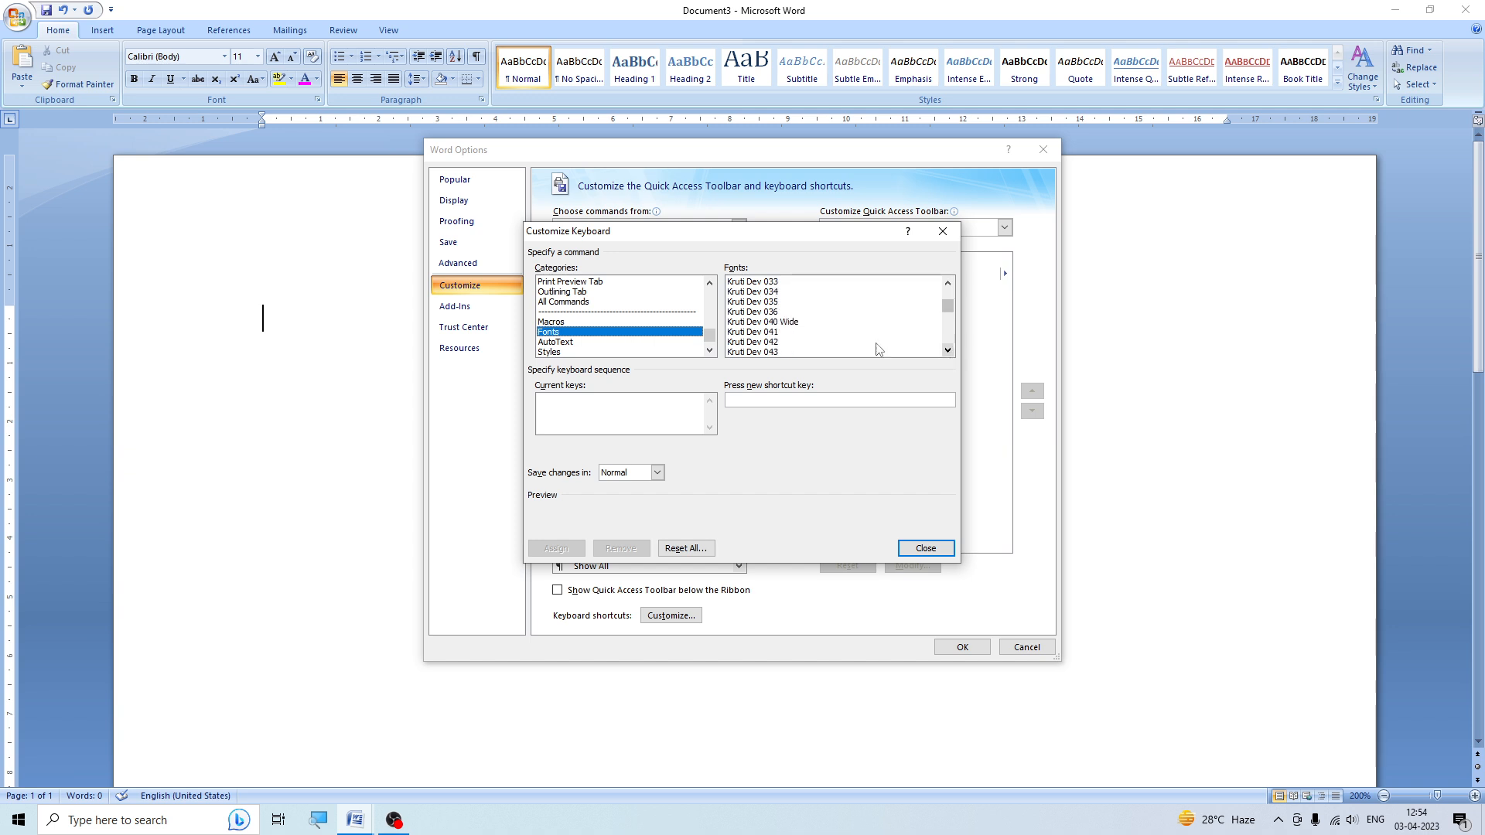
{"action": "left_click", "coordinate": [784, 323]}
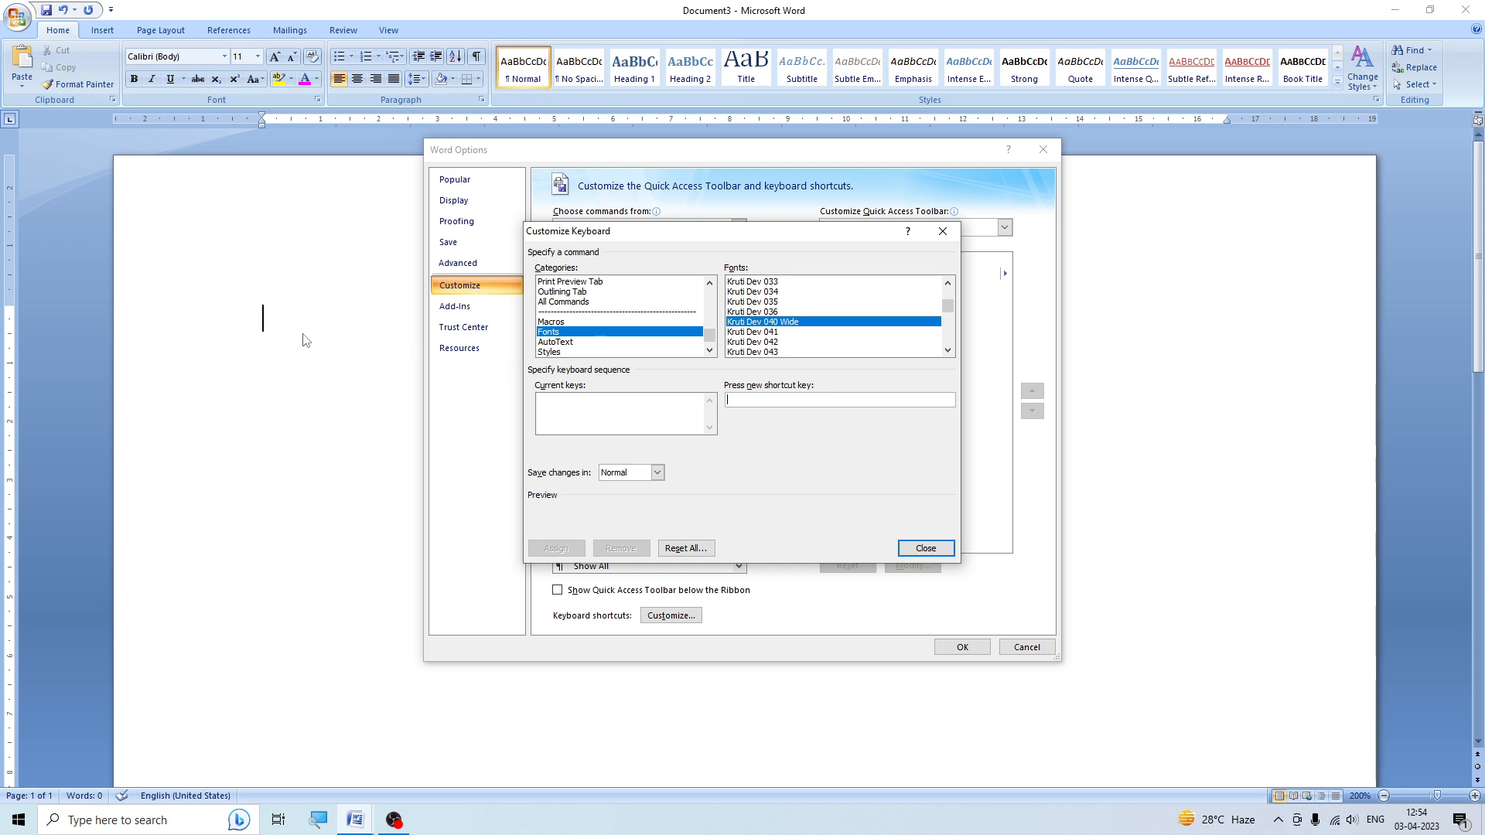
{"action": "key", "text": "ctrl+2"}
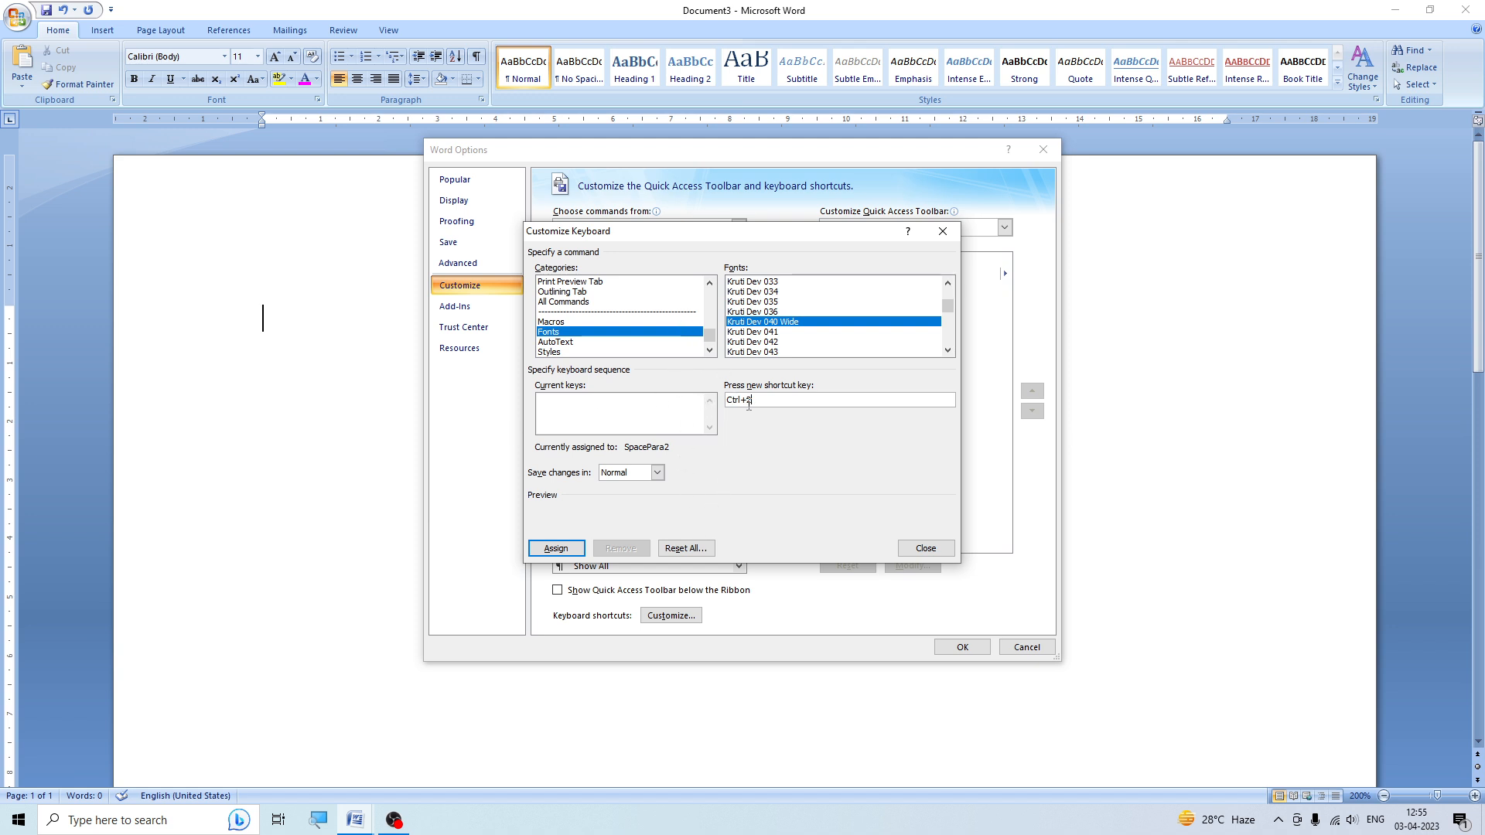
{"action": "left_click", "coordinate": [556, 549]}
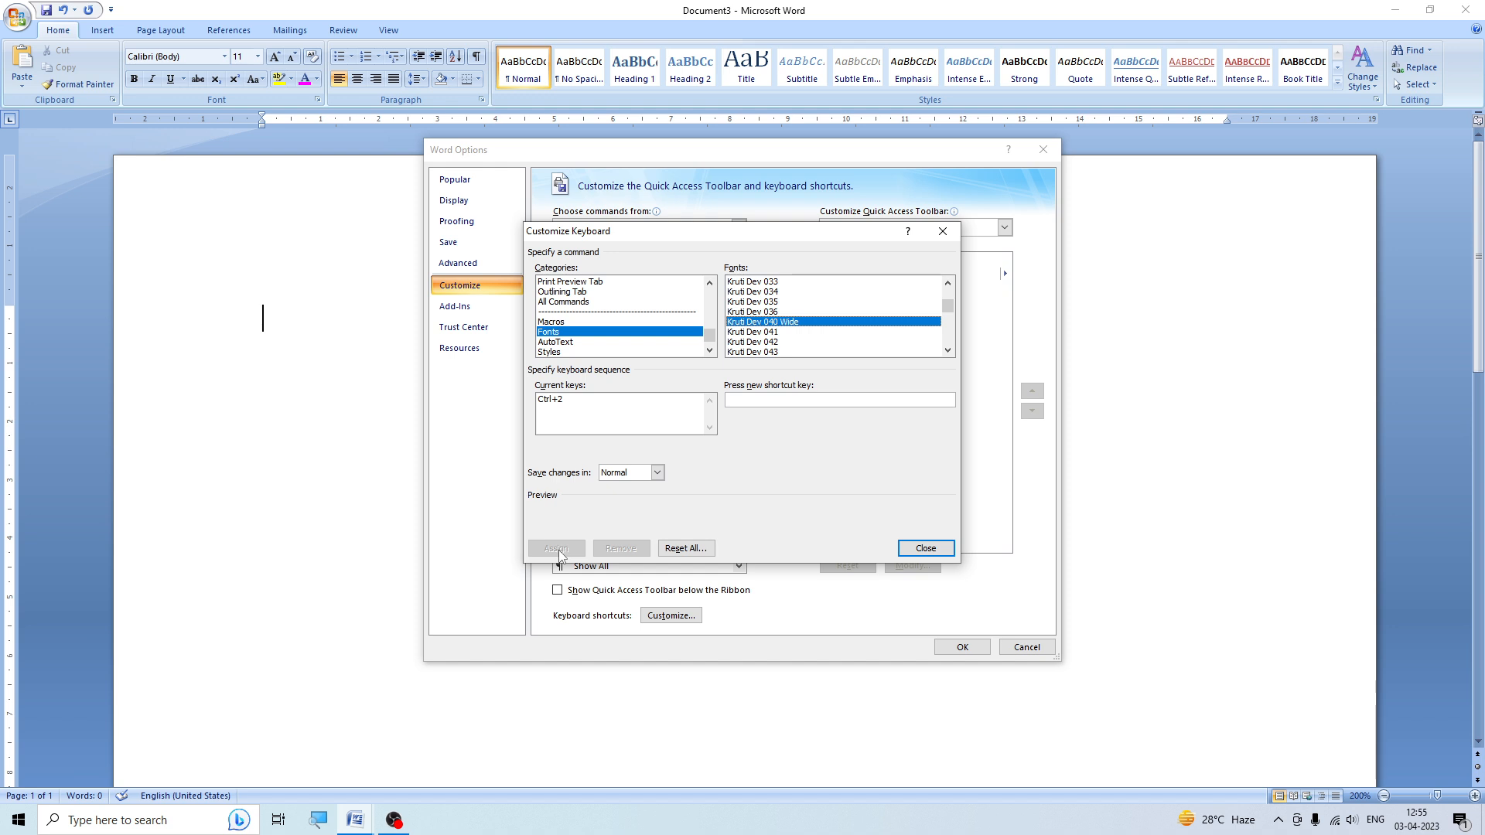
{"action": "left_click", "coordinate": [908, 549]}
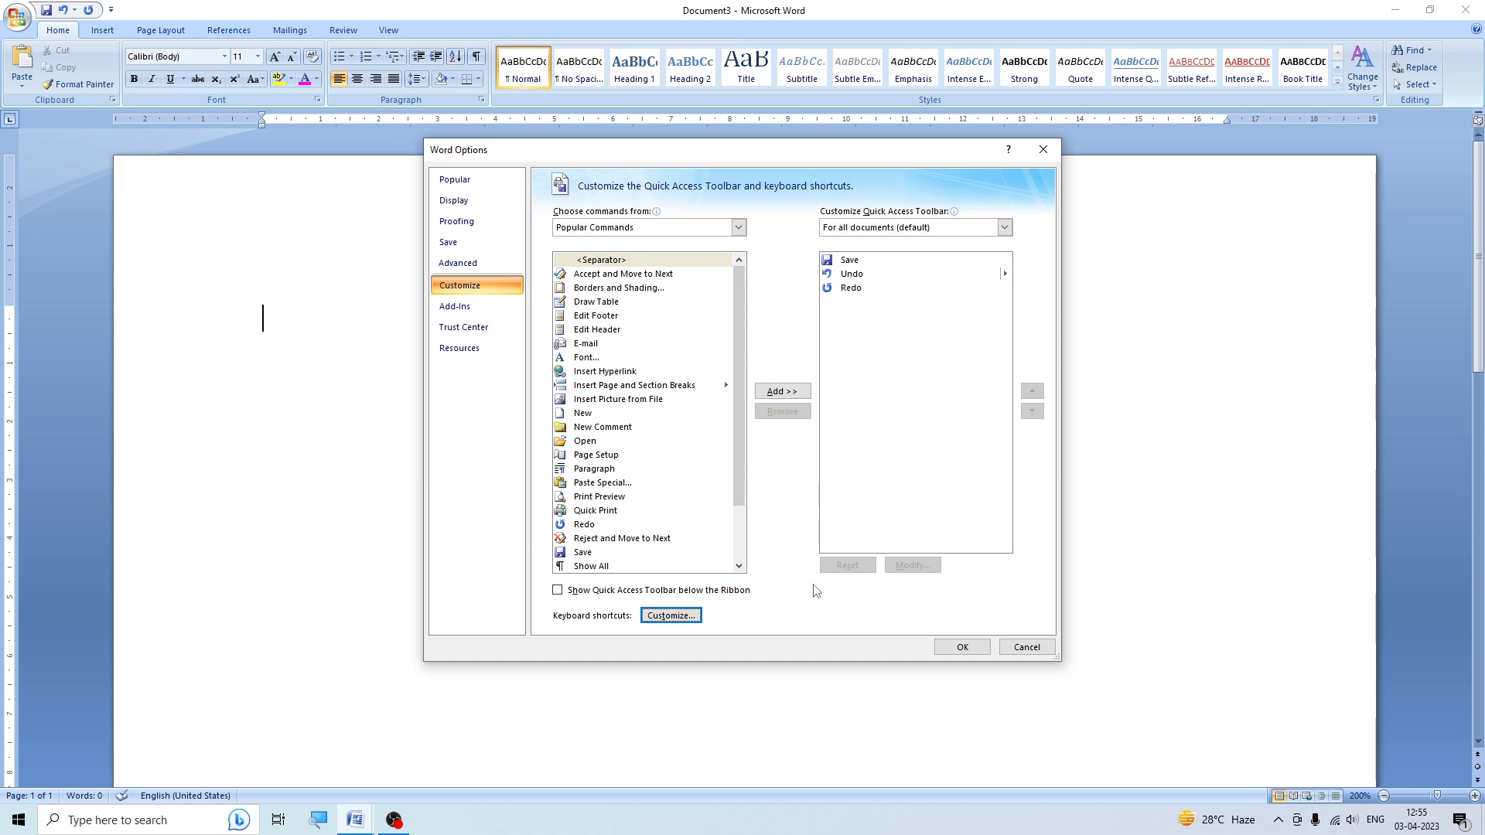
{"action": "left_click", "coordinate": [962, 648]}
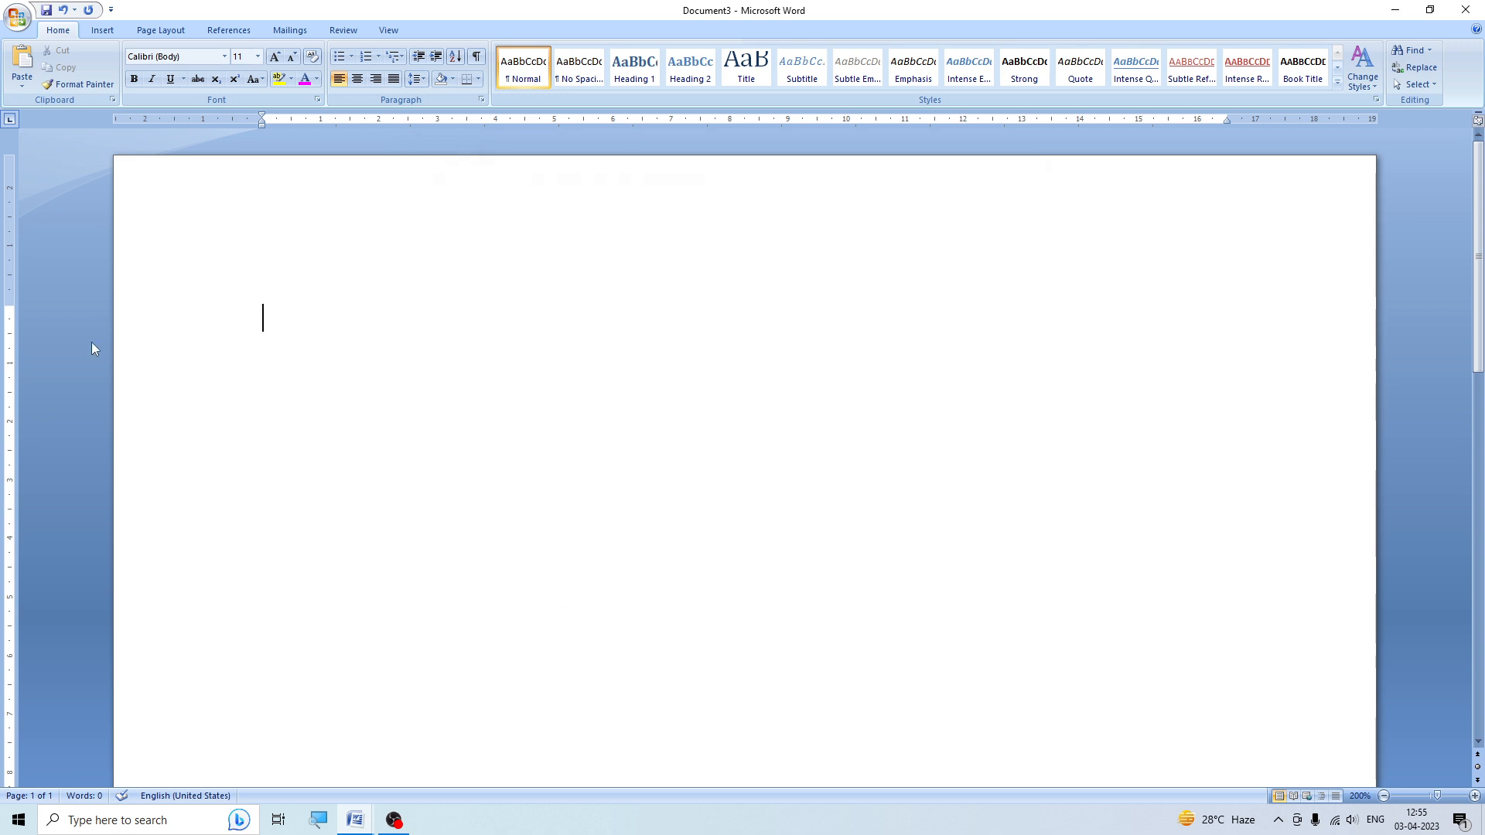
Increase the font size to 18 in the blank document
{"action": "left_click", "coordinate": [274, 57]}
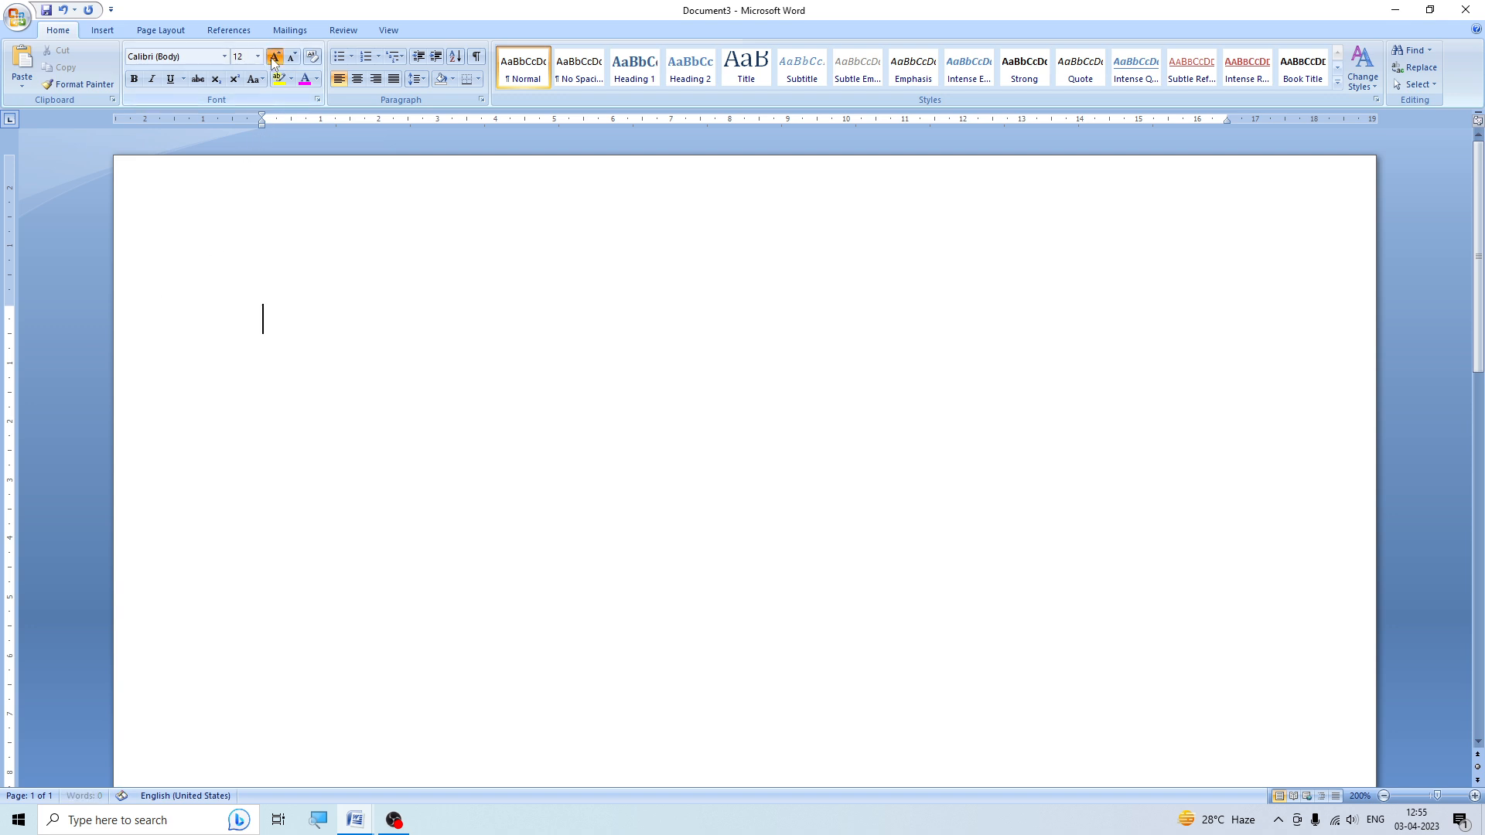
{"action": "left_click", "coordinate": [274, 59]}
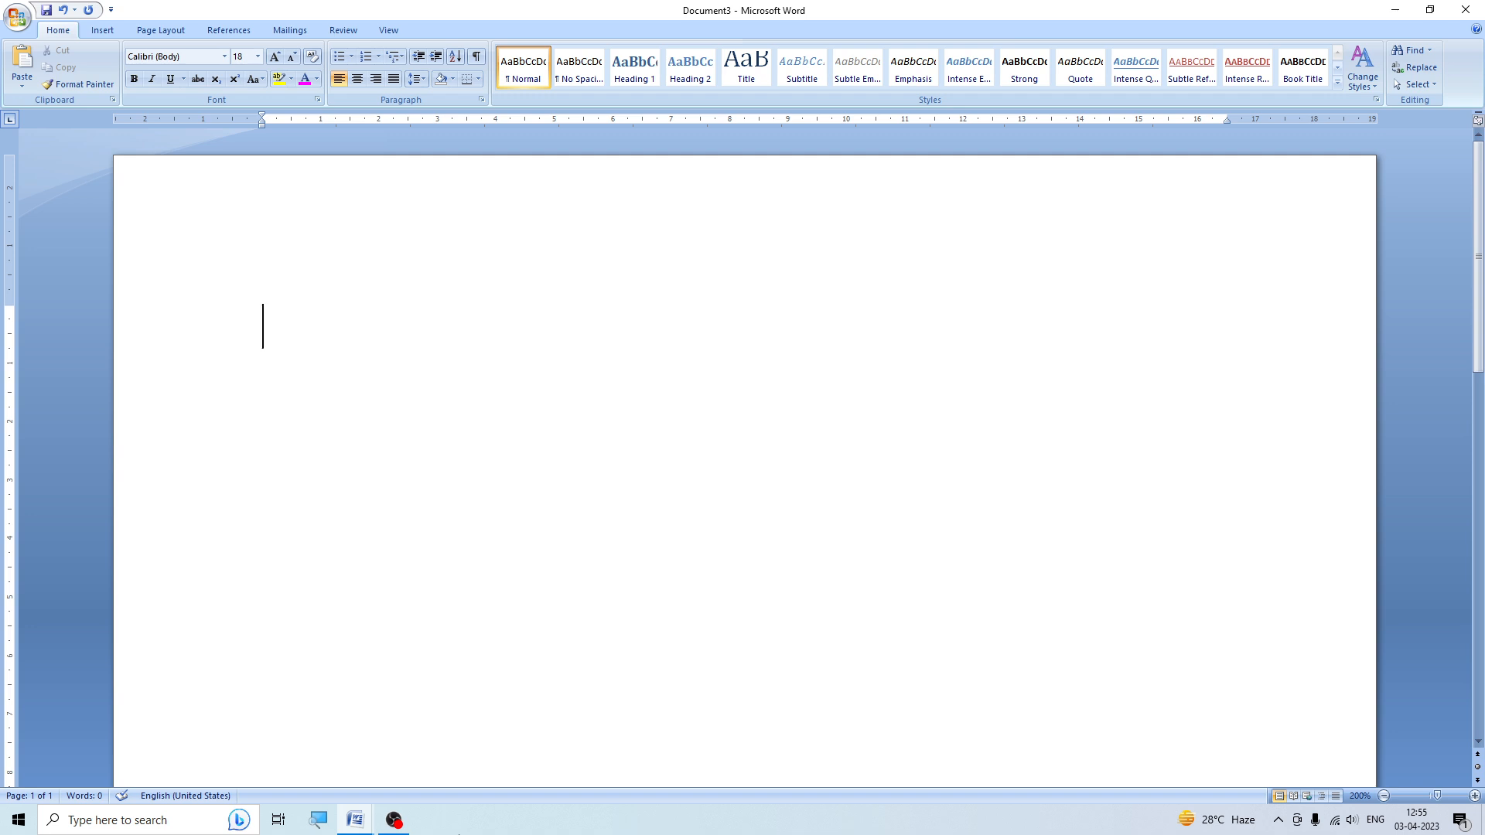
Switch the font to Arial Black and write "He is a boy ." on the first line
{"action": "key", "text": "ctrl+y"}
{"action": "type", "text": "He is"}
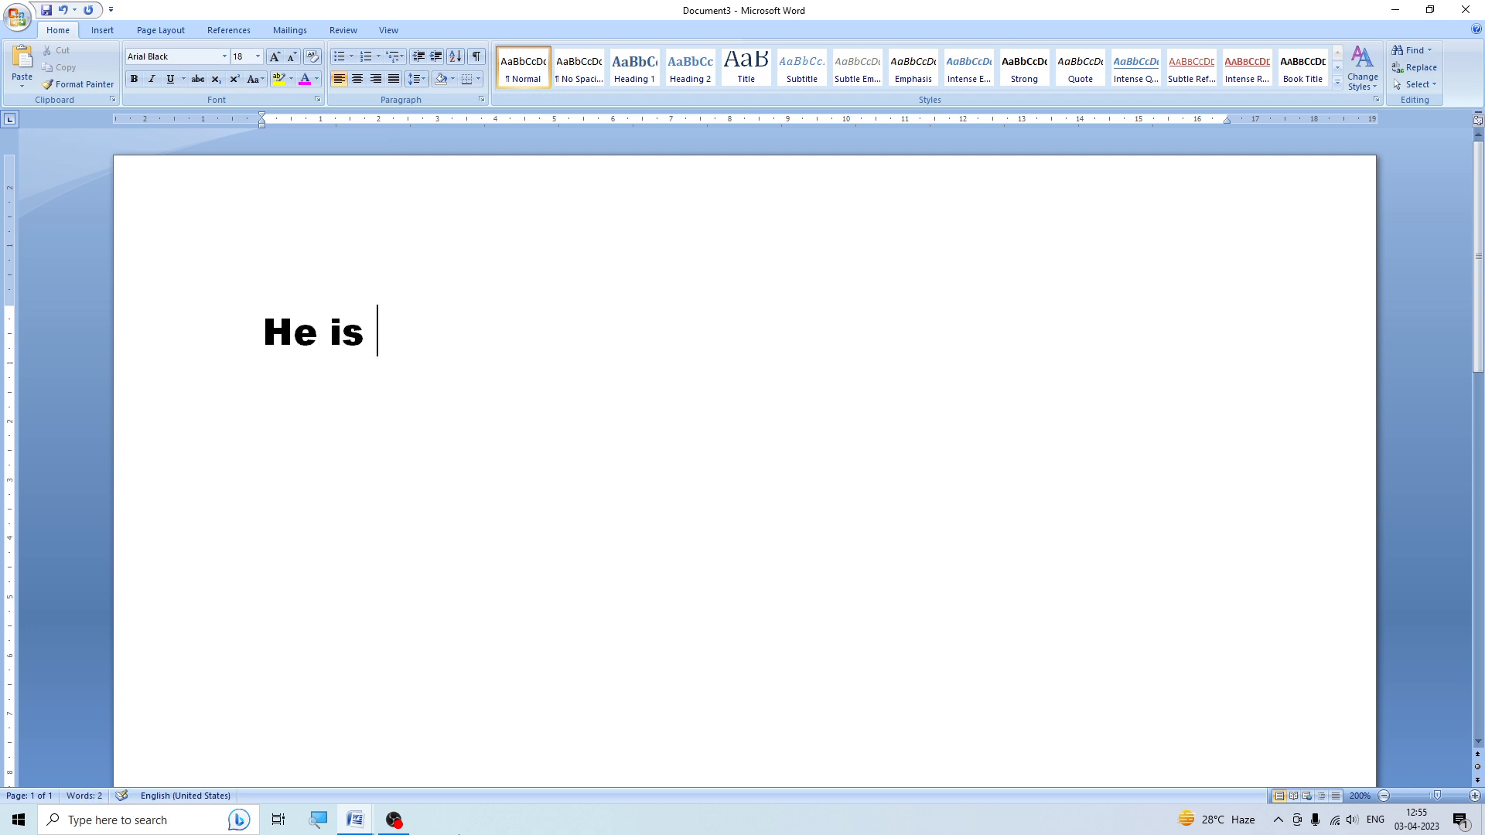
{"action": "type", "text": " a boy"}
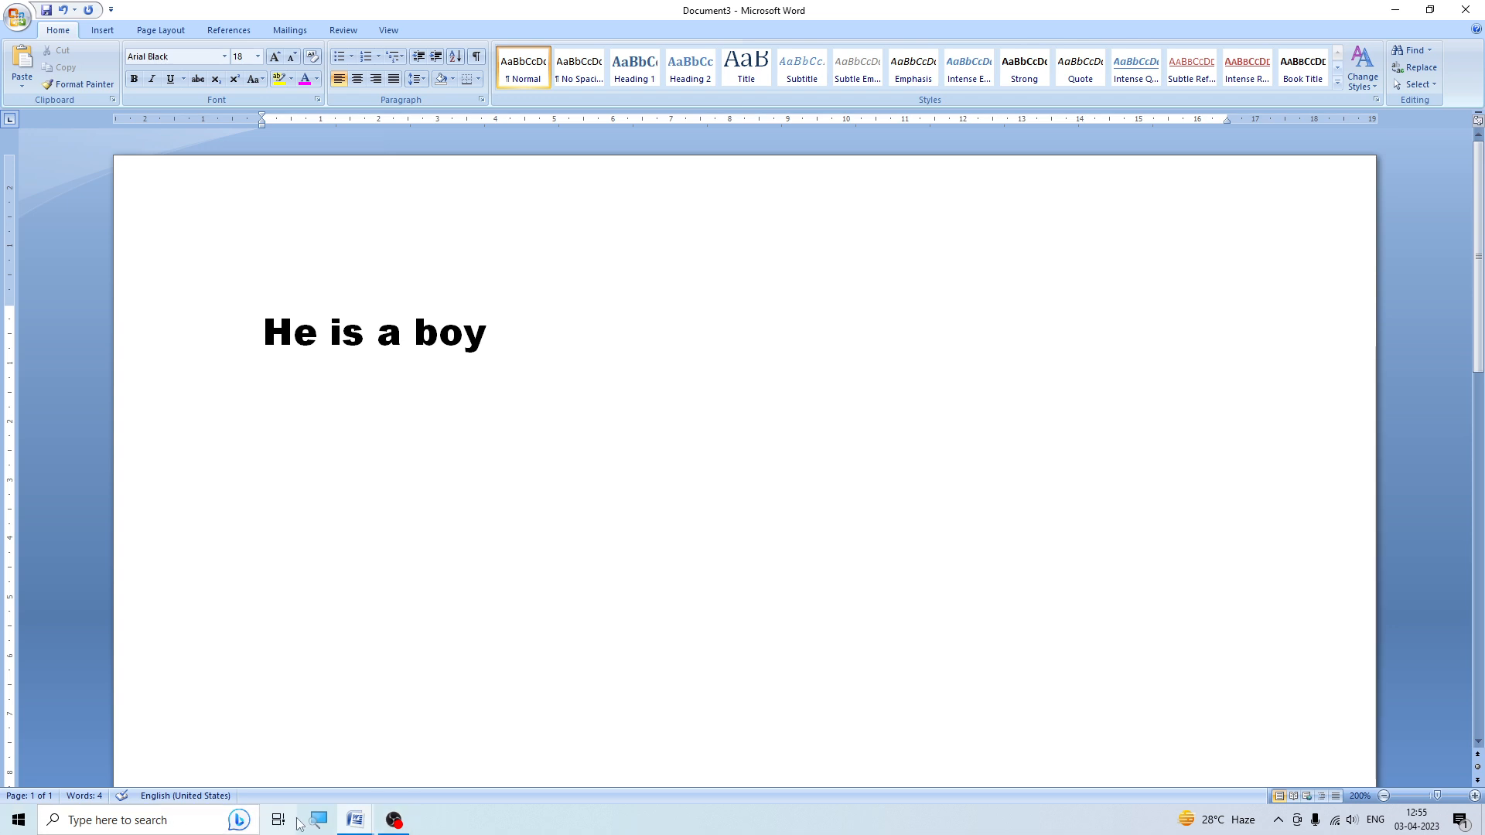
{"action": "type", "text": " ."}
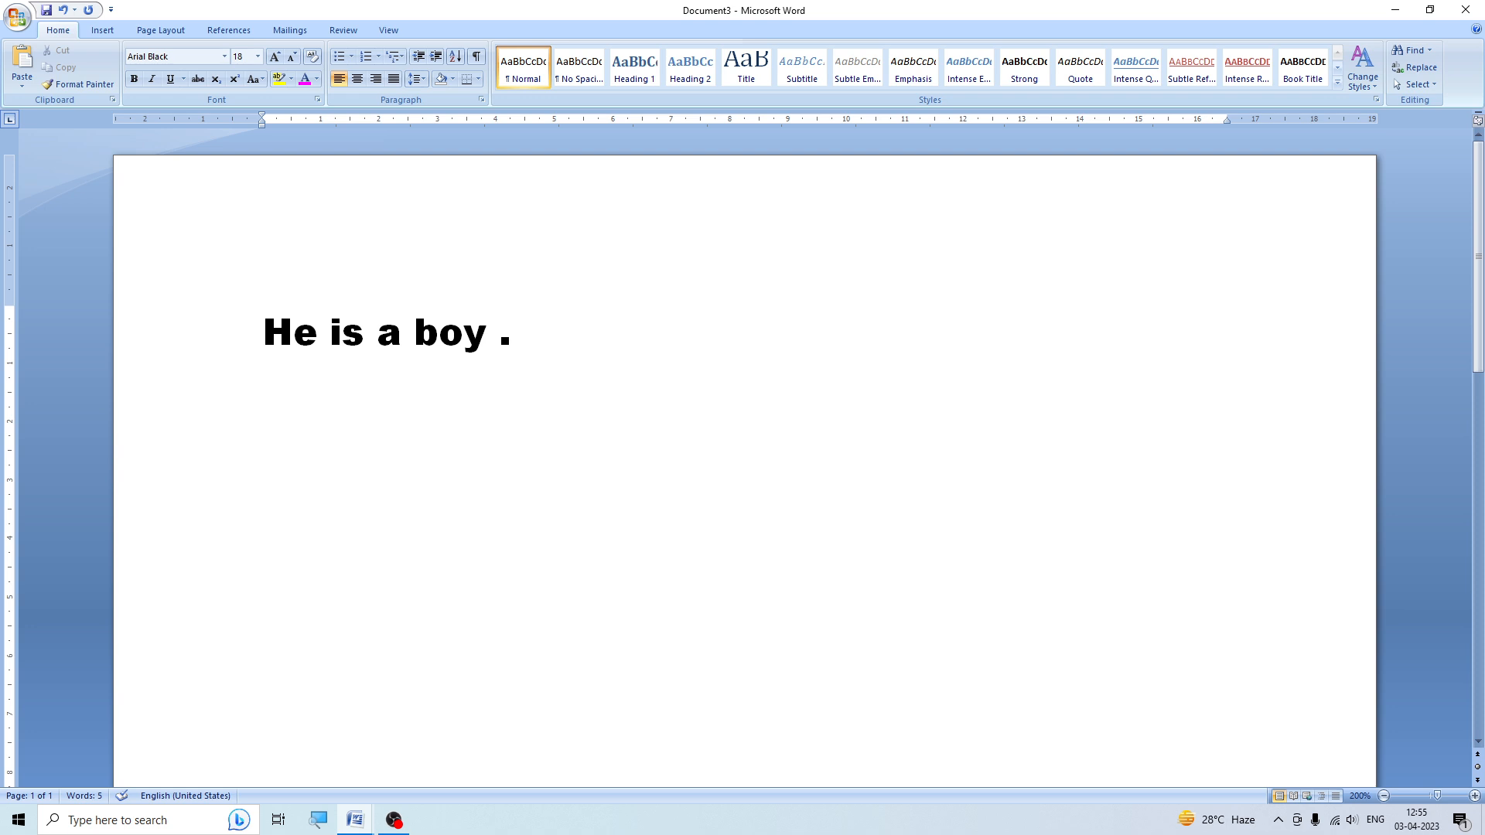
Switch the font to Kruti Dev 040 Wide, add the Hindi sentence "वह एक लडका हैं।" after the English one and start a new line
{"action": "key", "text": "alt+k"}
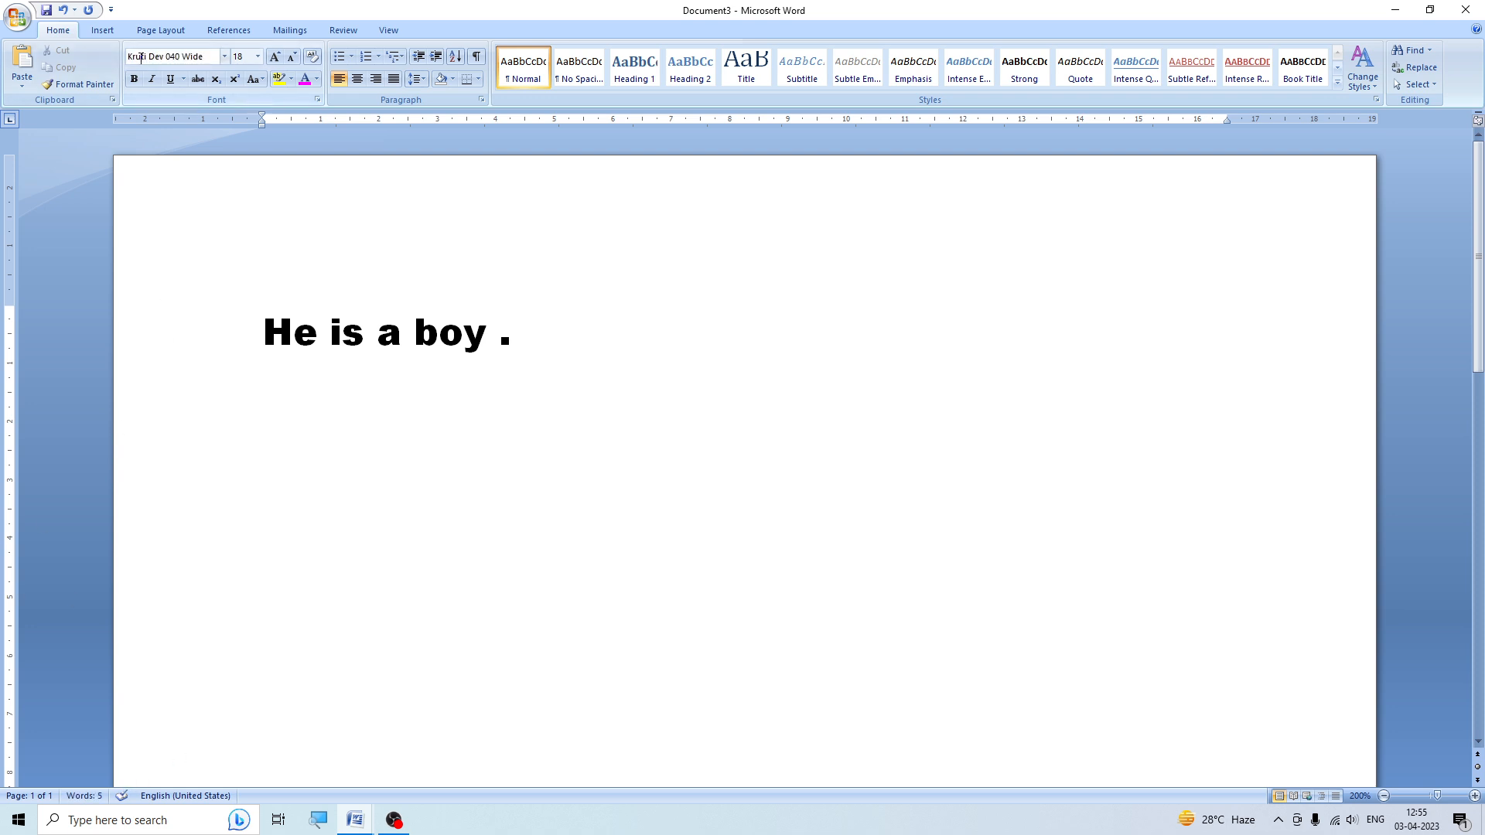
{"action": "type", "text": "ogk"}
{"action": "key", "text": "BackSpace"}
{"action": "type", "text": ",d yg"}
{"action": "key", "text": "BackSpace"}
{"action": "type", "text": "m"}
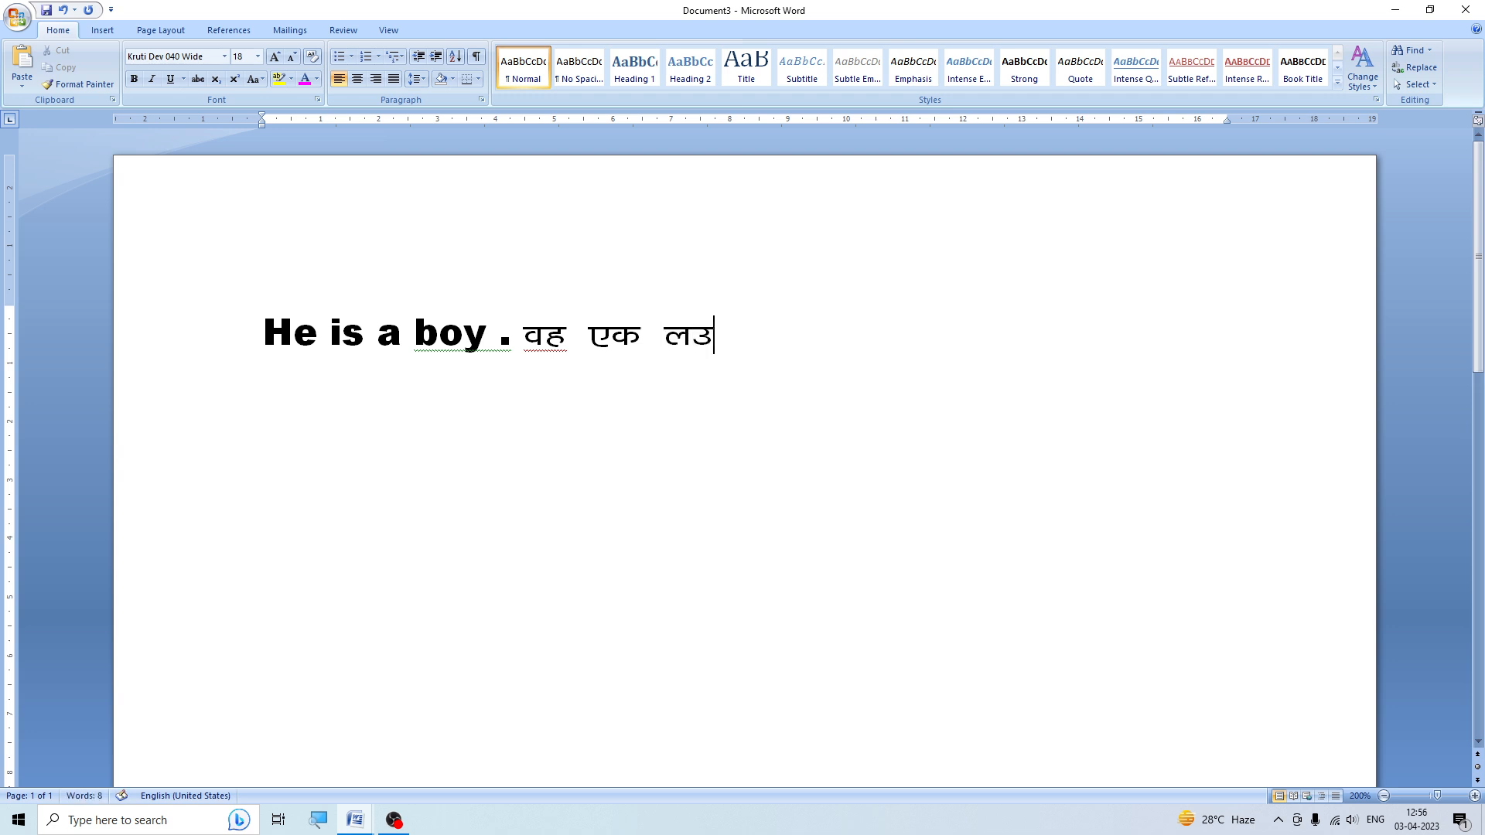
{"action": "key", "text": "BackSpace"}
{"action": "type", "text": "Mdk gSa"}
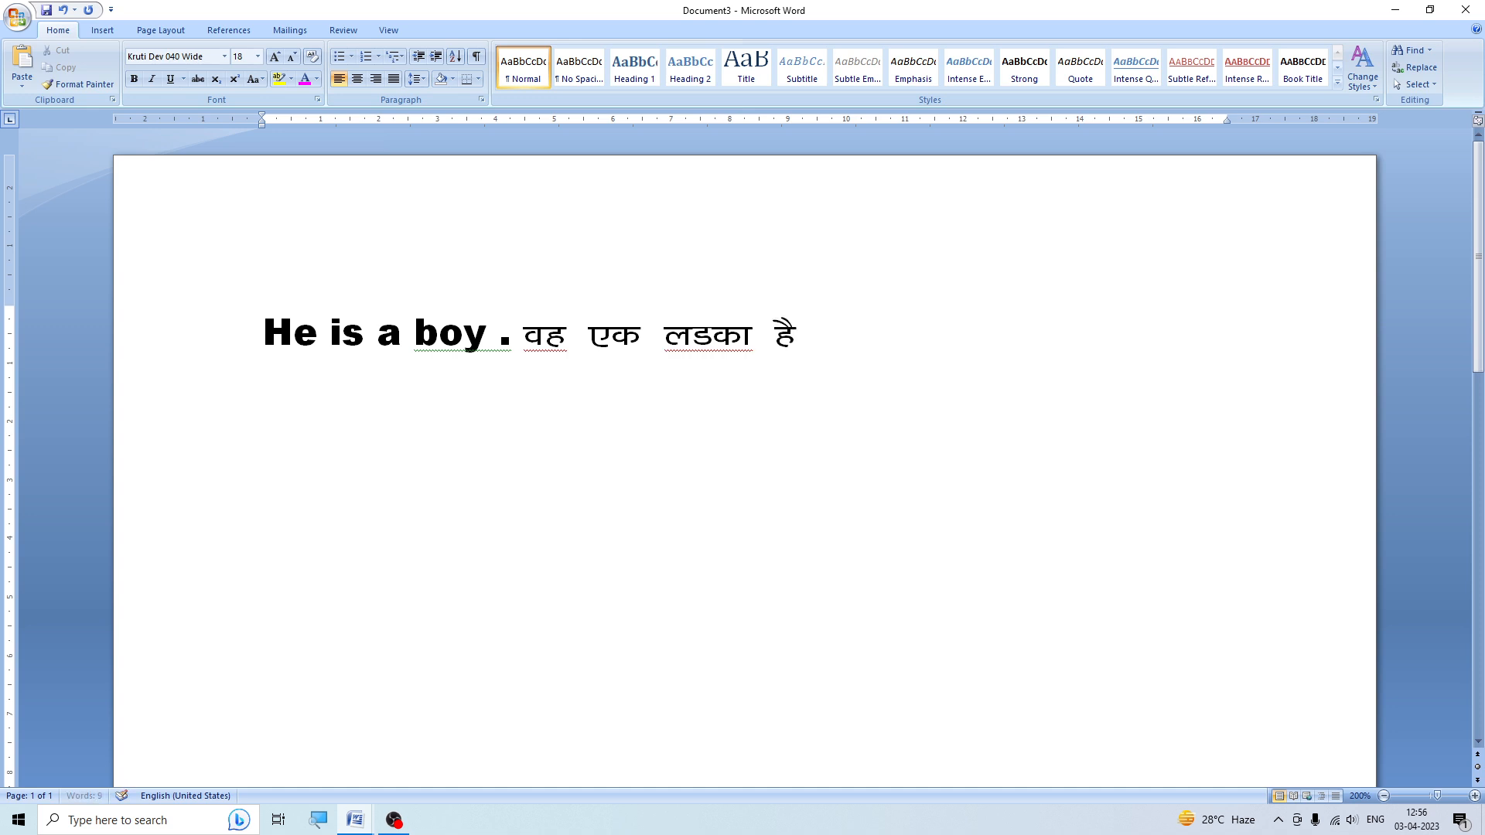
{"action": "type", "text": " A"}
{"action": "key", "text": "Return"}
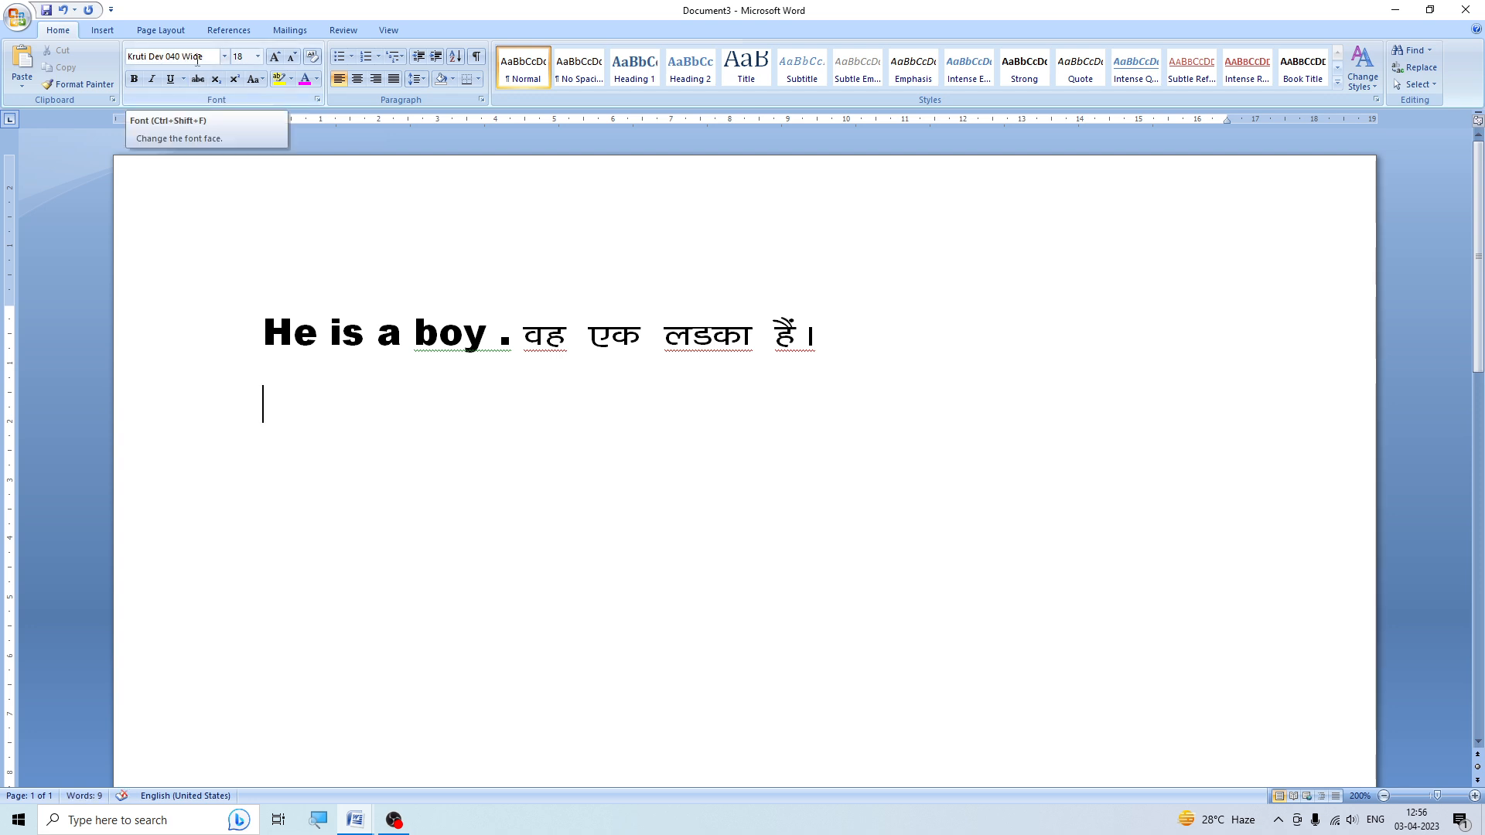
Switch the font back to Arial Black and write "She is girl ." on the second line
{"action": "left_click", "coordinate": [307, 178]}
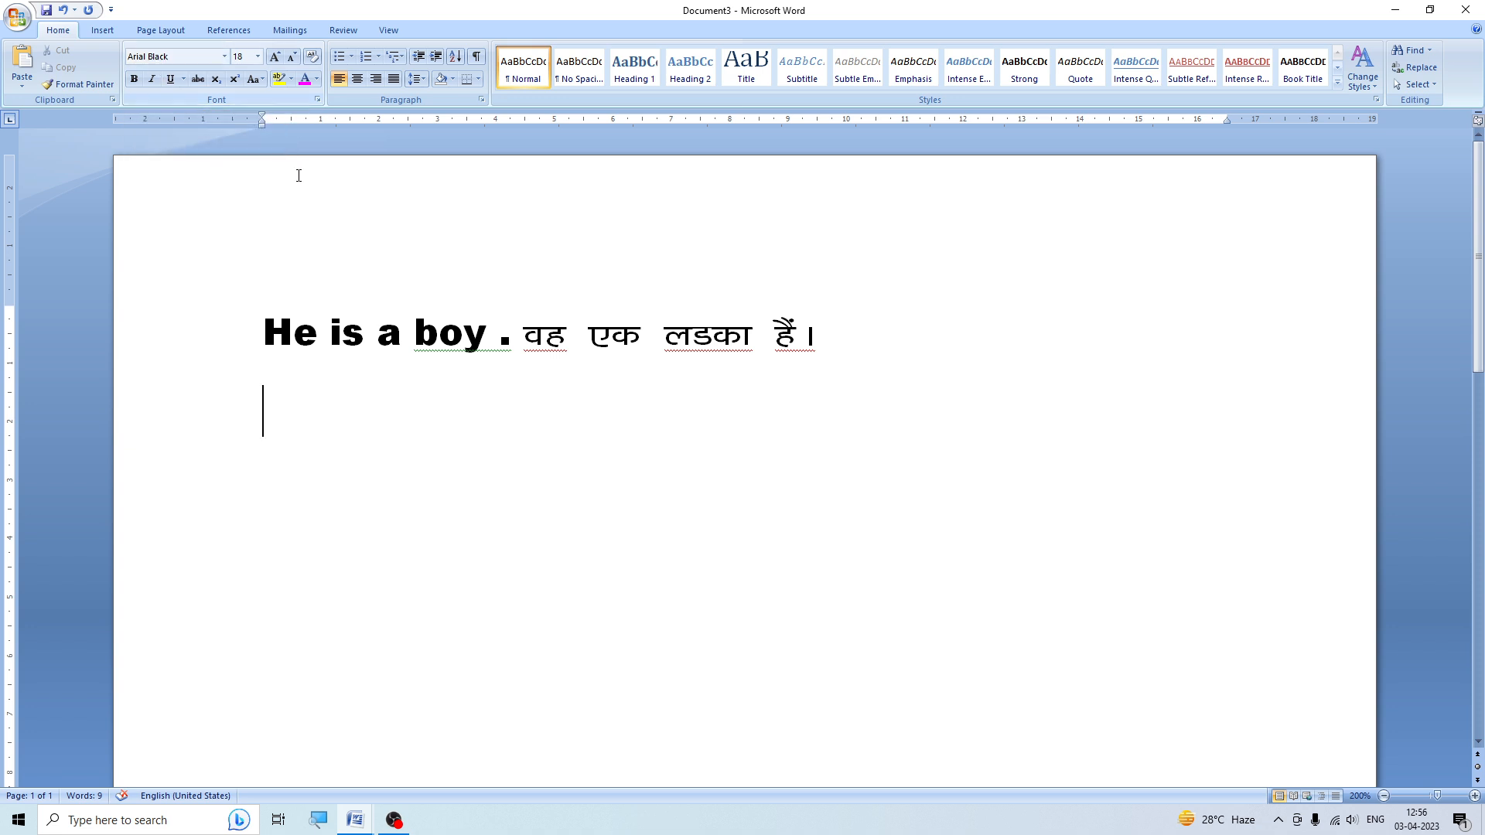
{"action": "type", "text": "s"}
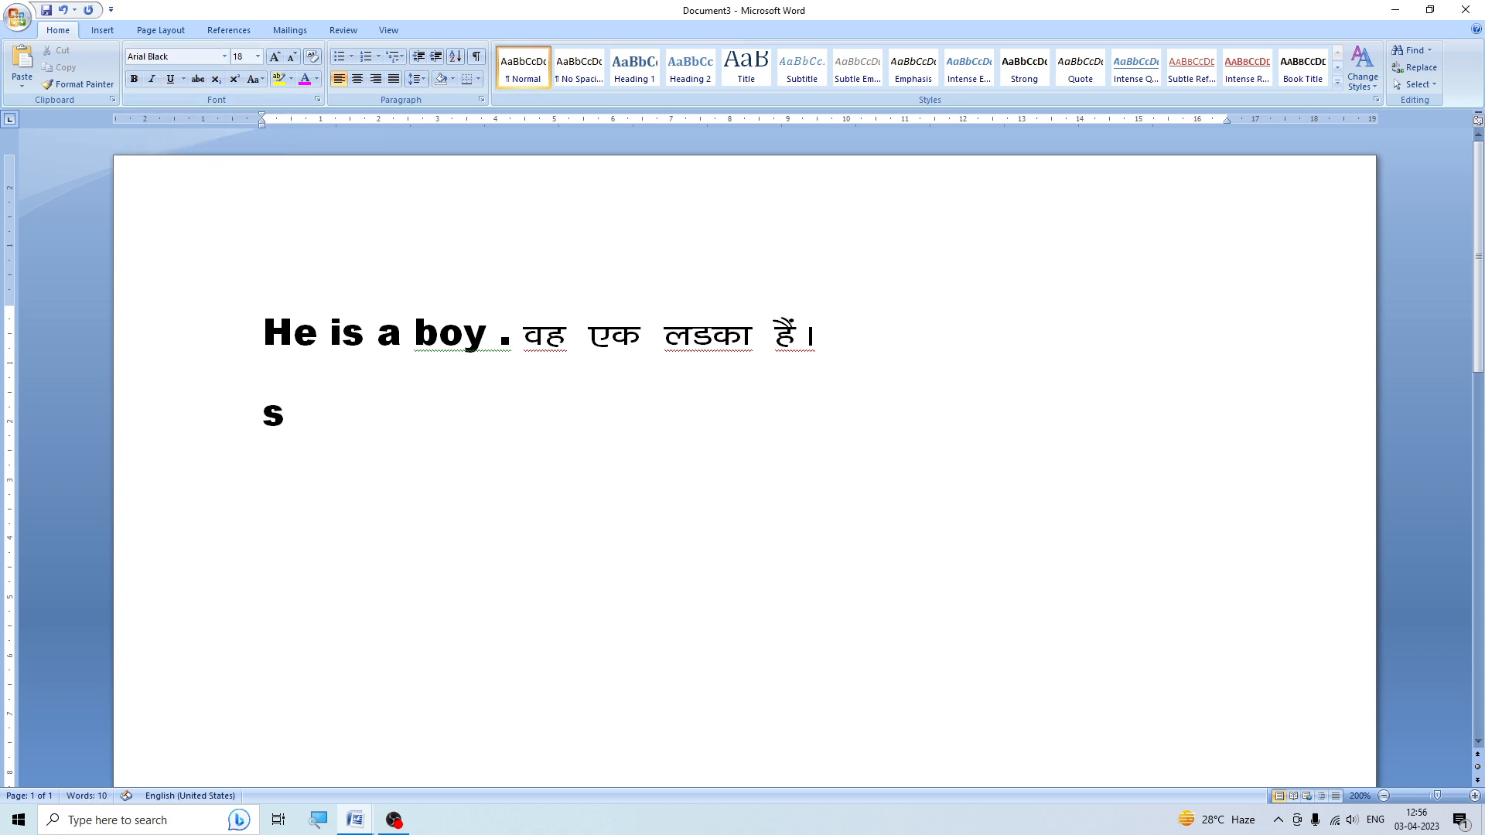
{"action": "type", "text": "he is girl"}
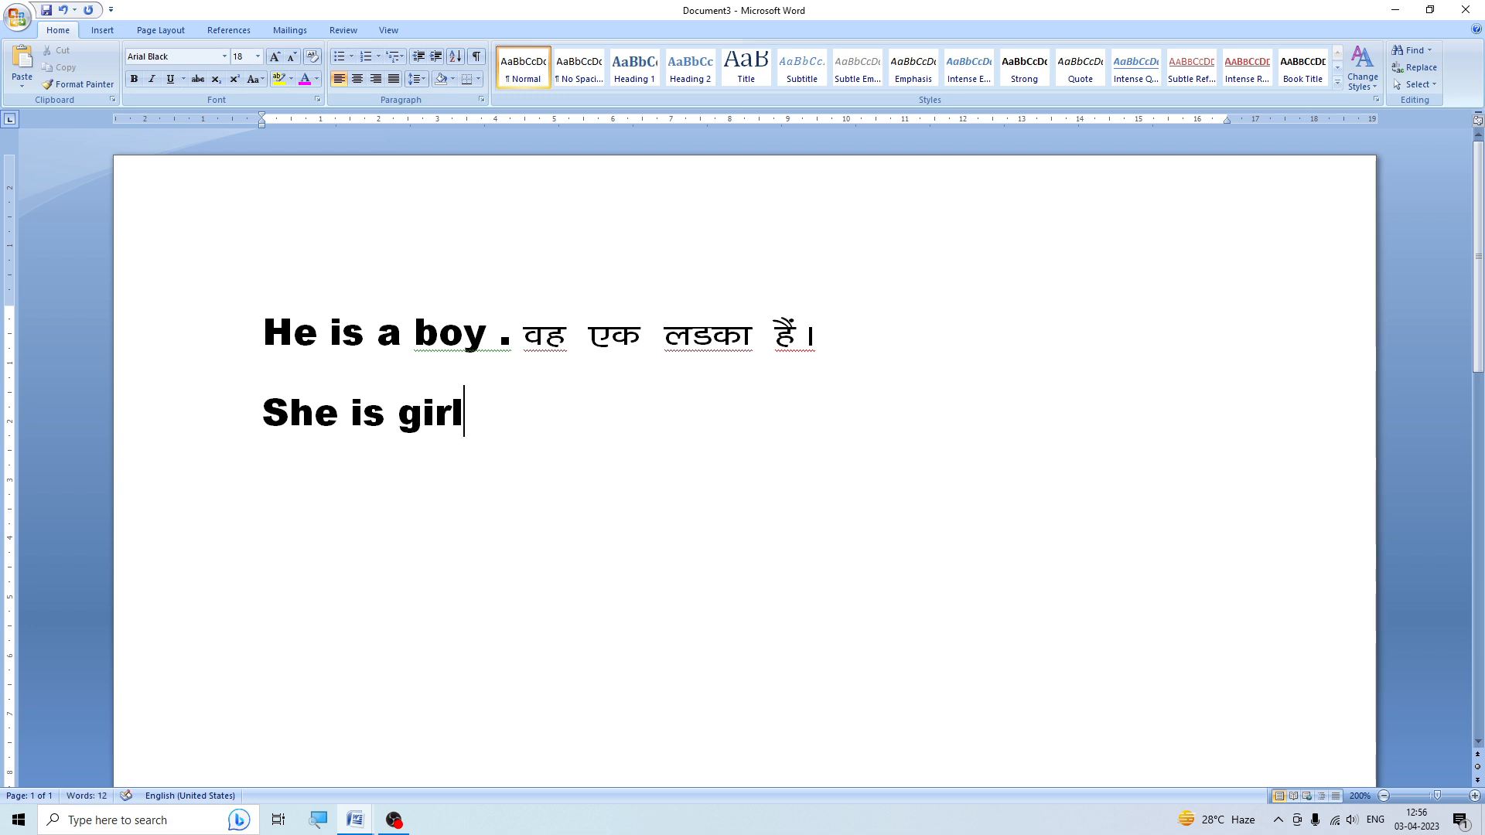
{"action": "type", "text": " ."}
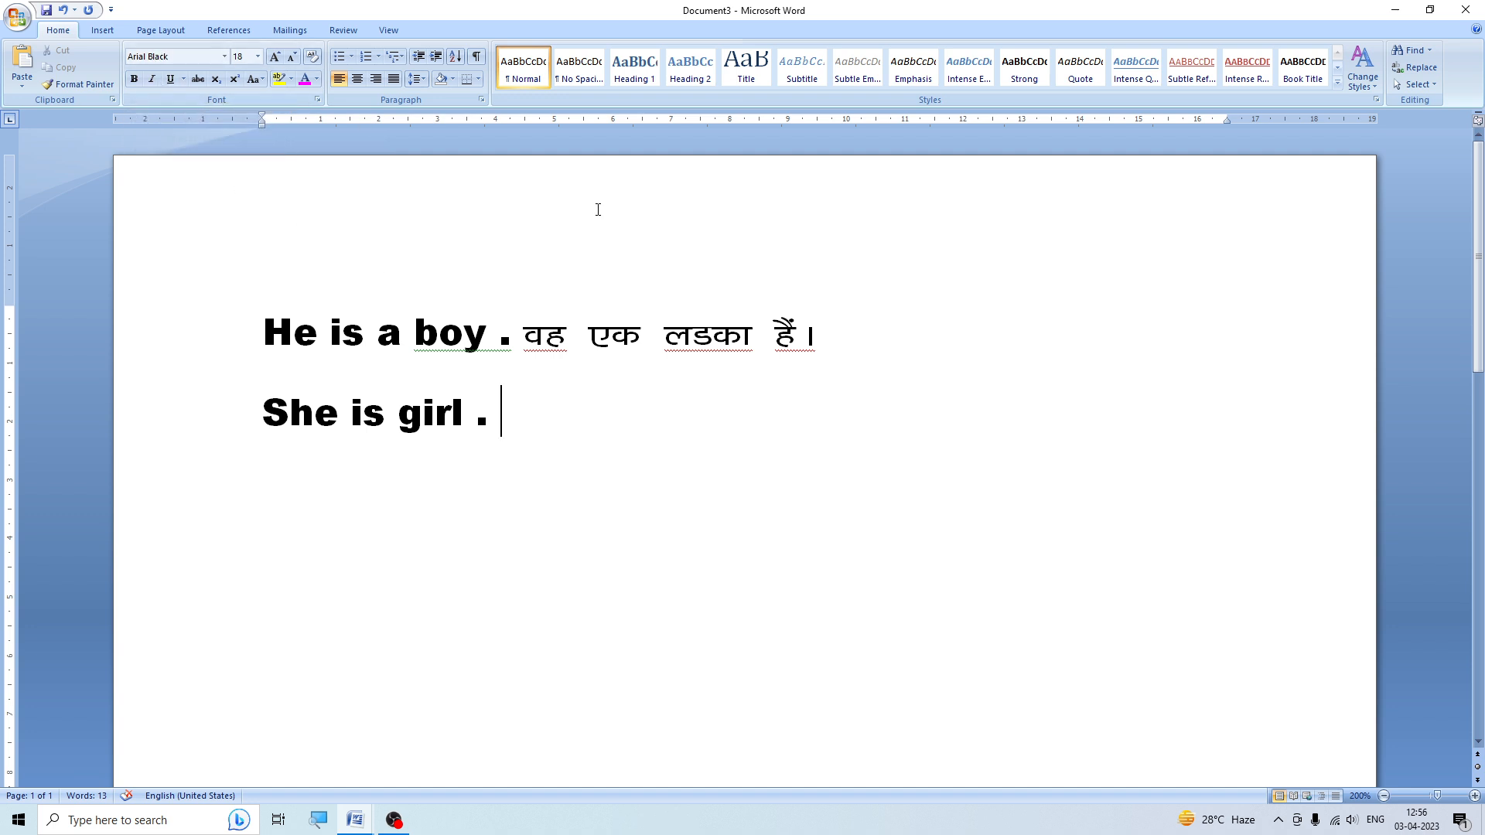
Add "वह एक लड़की हैं।" in Kruti Dev 040 Wide on the second line and correct the first line's word to "लड़का"
{"action": "key", "text": "alt+k"}
{"action": "type", "text": "og ,d y"}
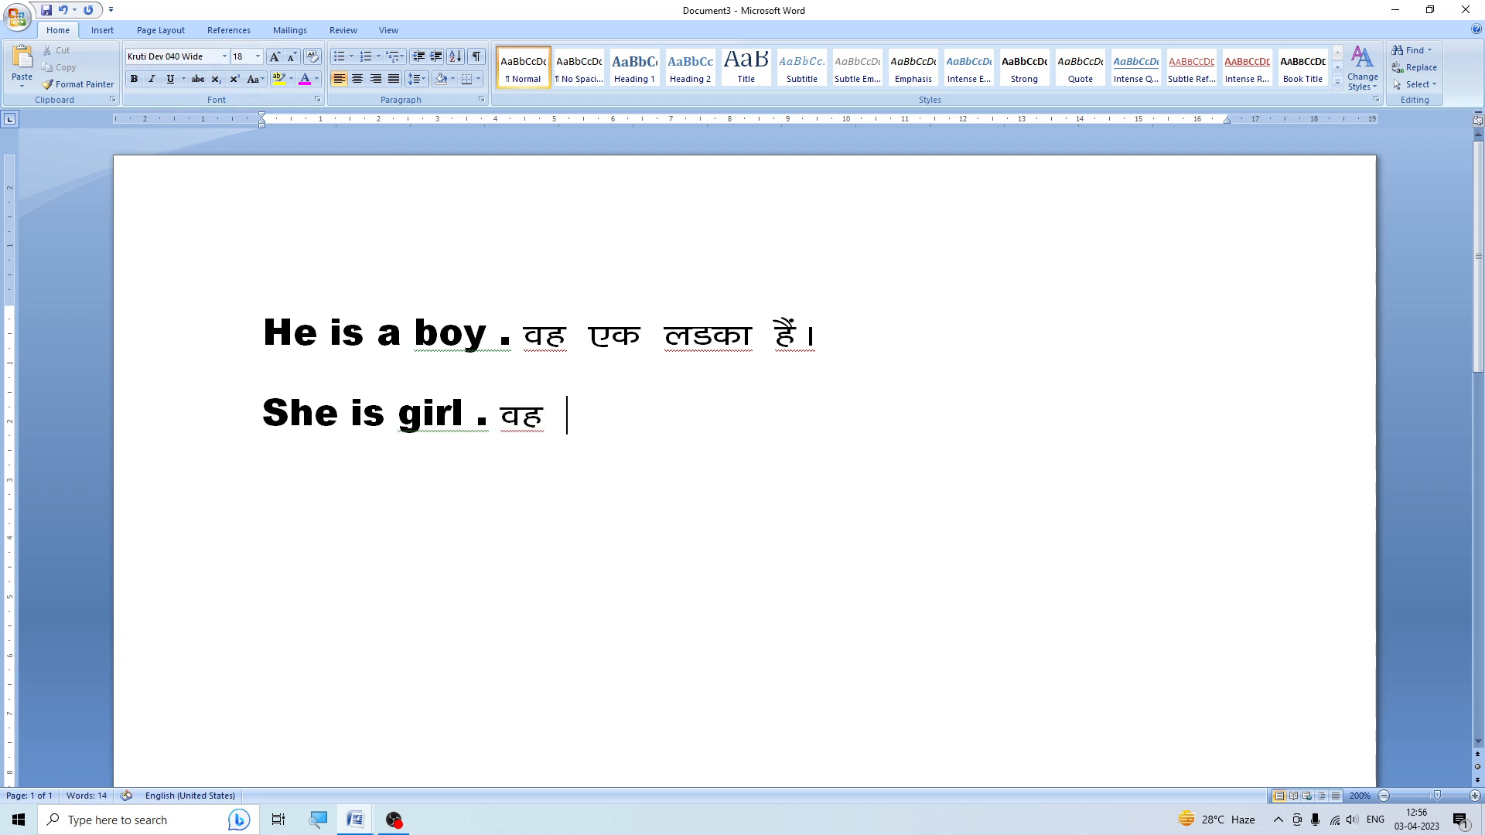
{"action": "type", "text": "M"}
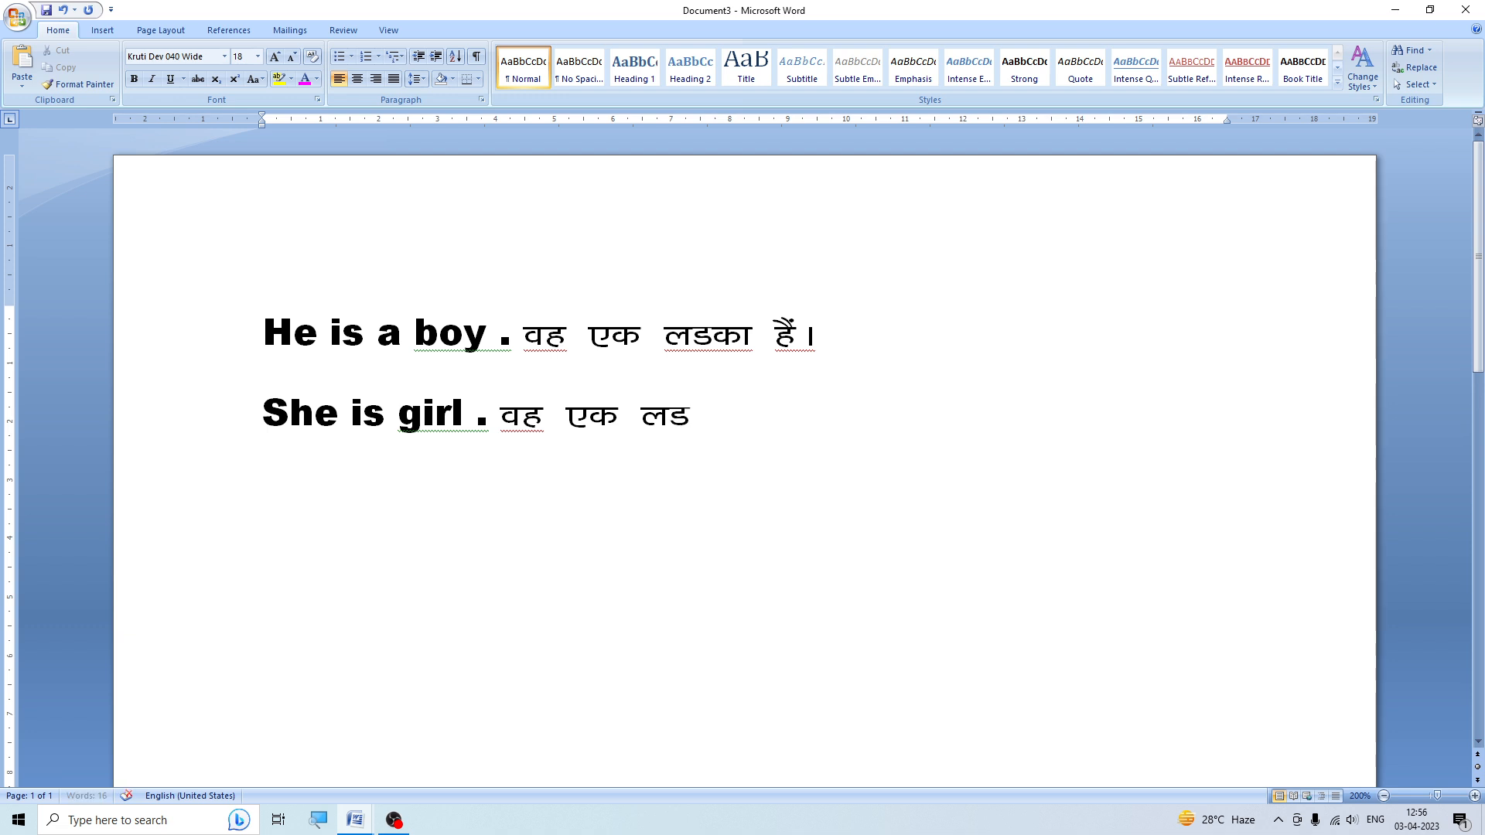
{"action": "type", "text": "+dh g"}
{"action": "type", "text": "S"}
{"action": "type", "text": "A"}
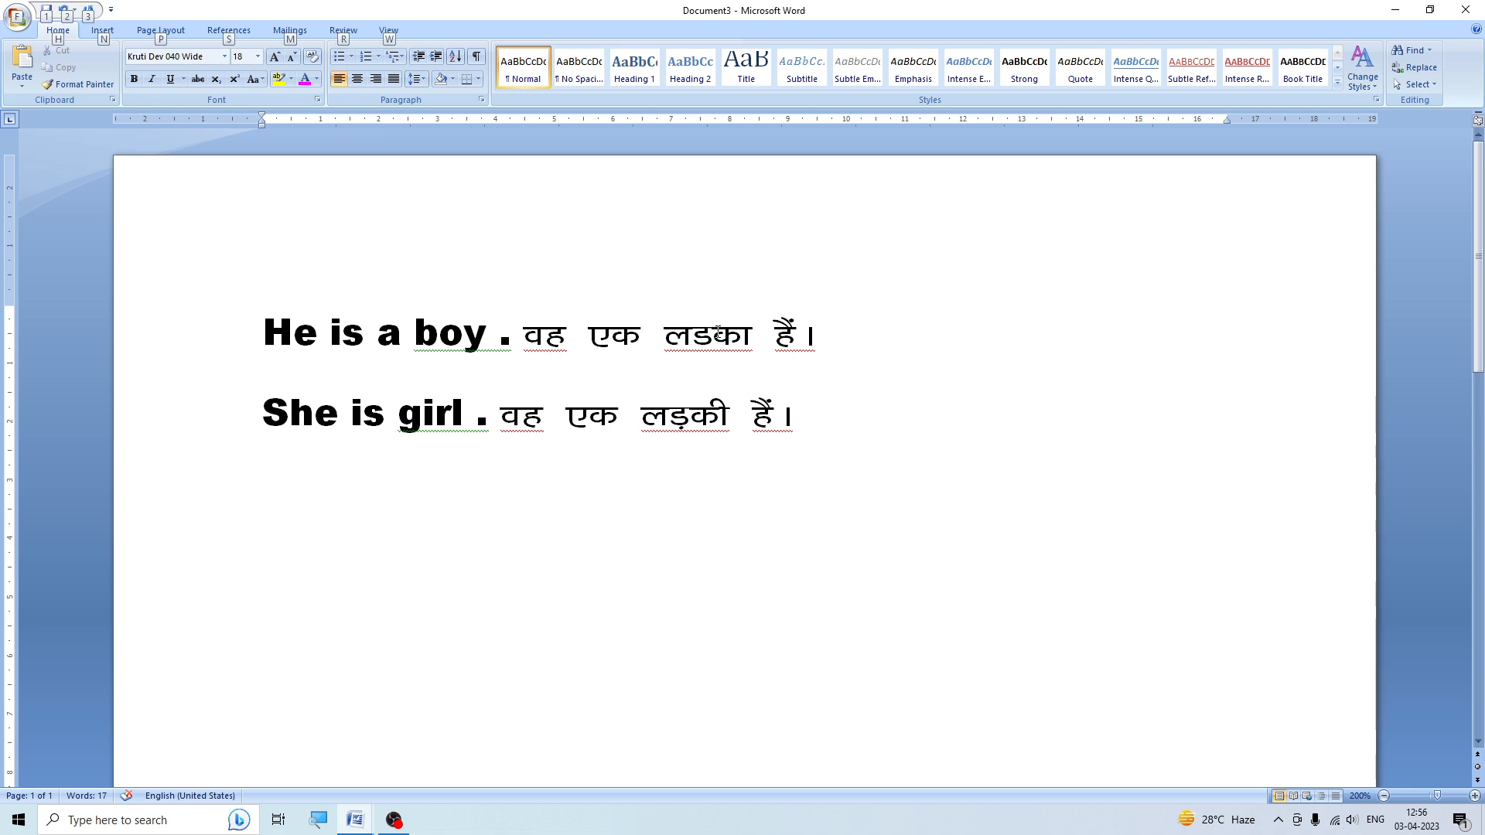
{"action": "type", "text": "+"}
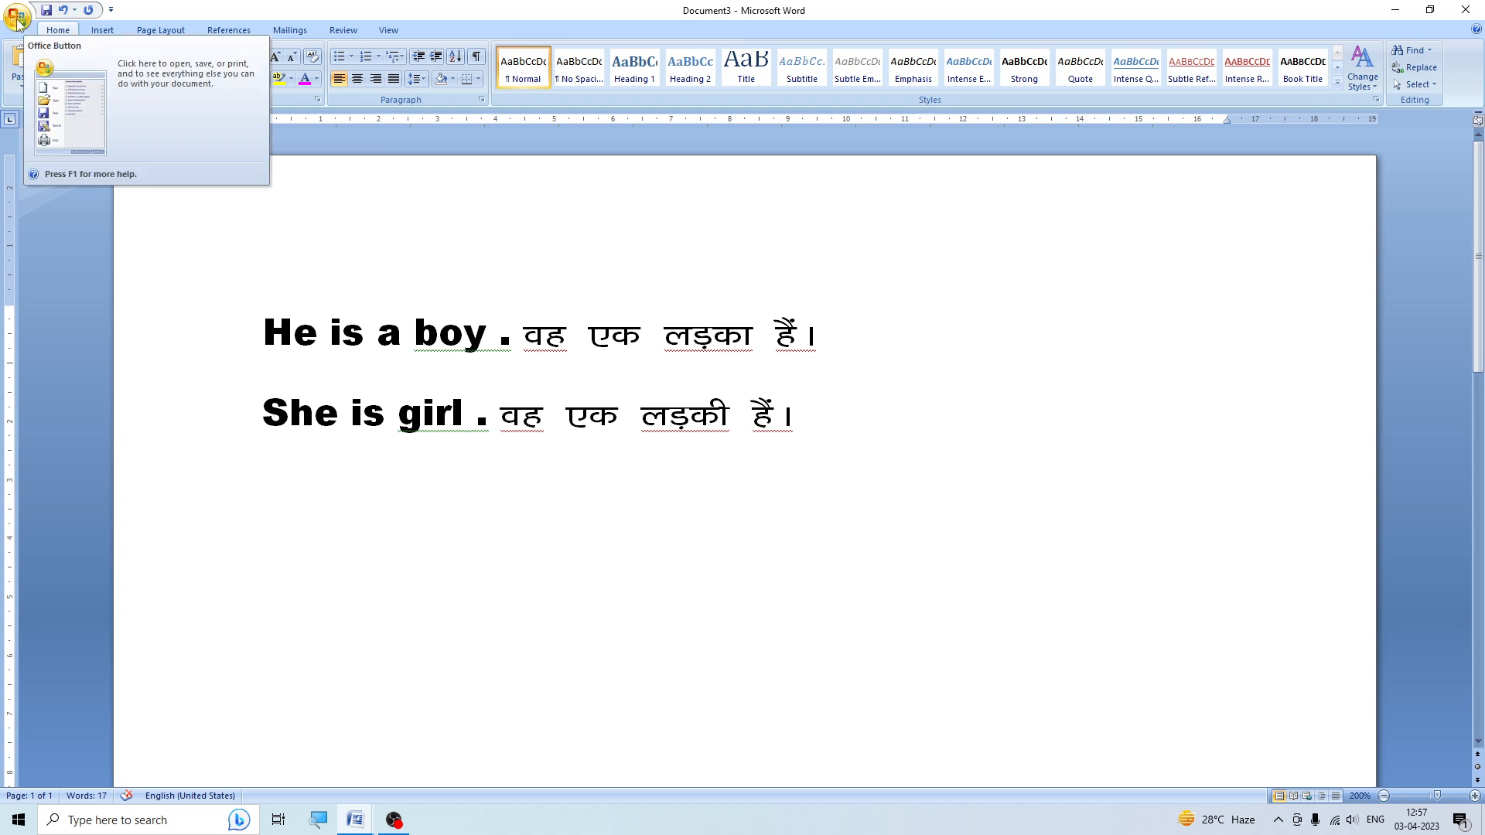
Remove the Ctrl+1 shortcut from the Arial Black font in the keyboard customization and close it
{"action": "left_click", "coordinate": [17, 19]}
{"action": "left_click", "coordinate": [224, 356]}
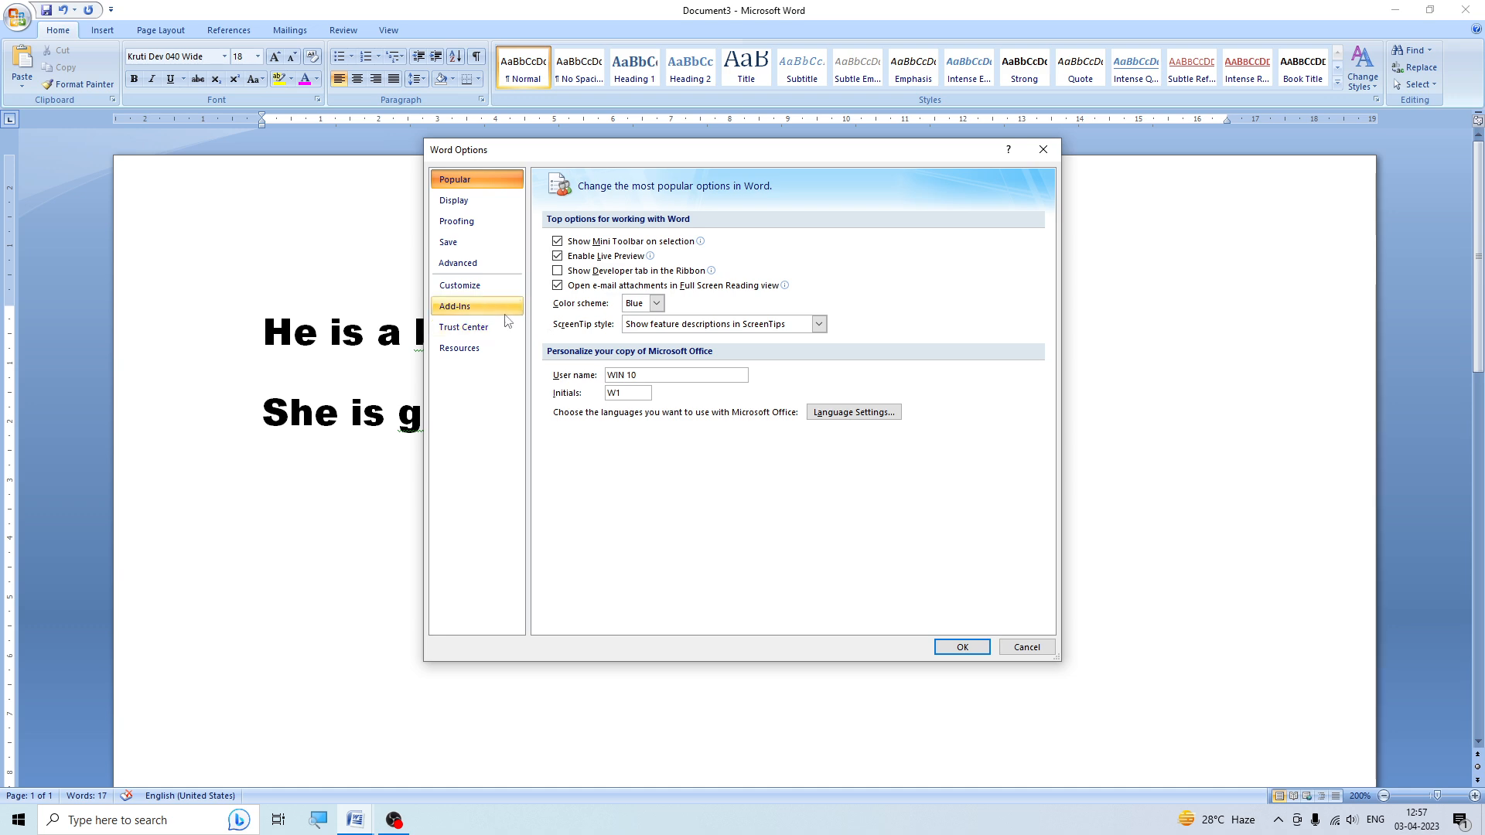
{"action": "left_click", "coordinate": [459, 285]}
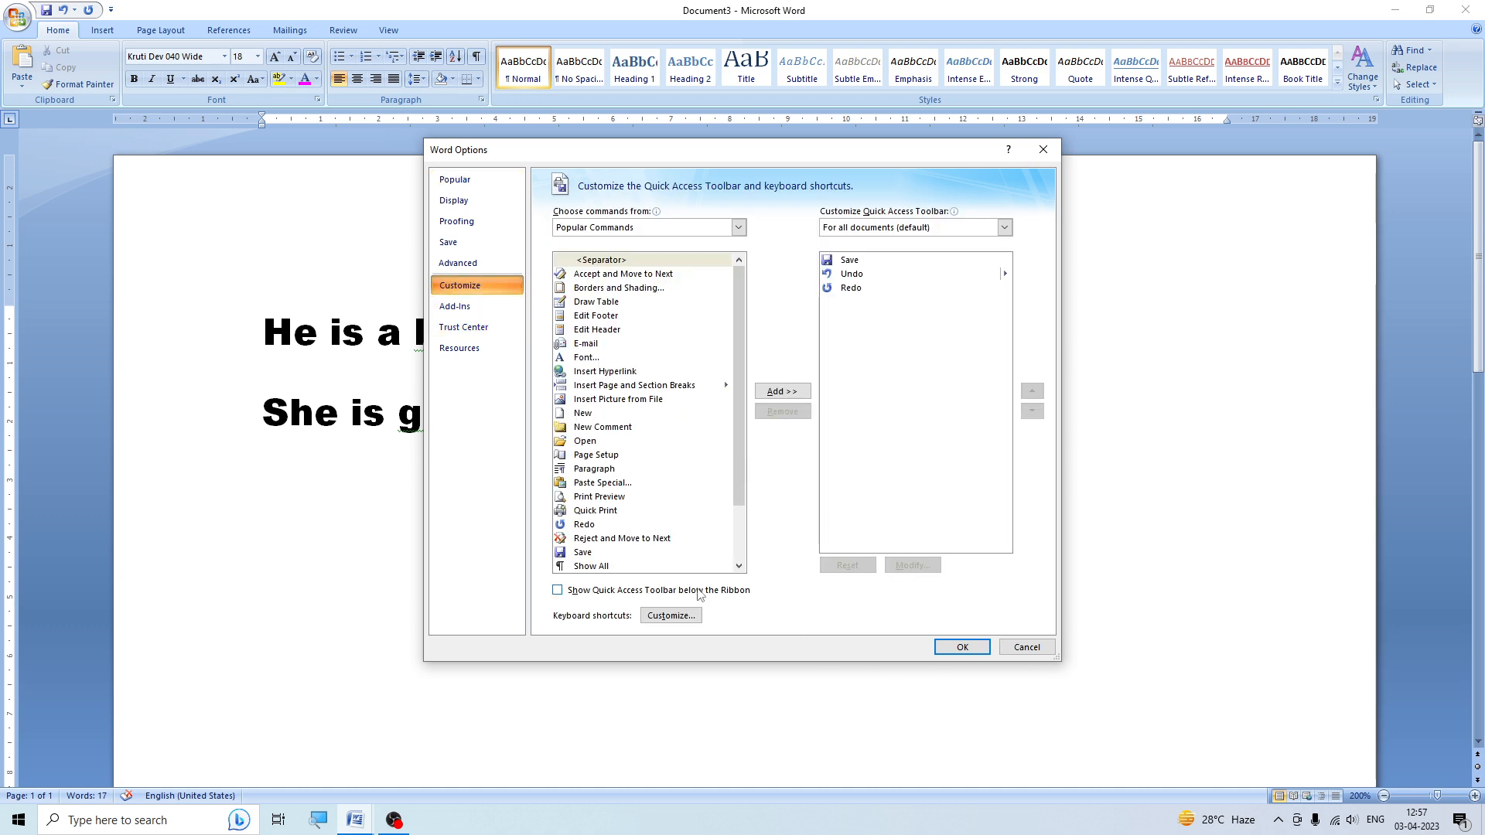
{"action": "left_click", "coordinate": [671, 616]}
{"action": "left_click_drag", "start_coordinate": [710, 296], "coordinate": [709, 336]}
{"action": "left_click", "coordinate": [553, 323]}
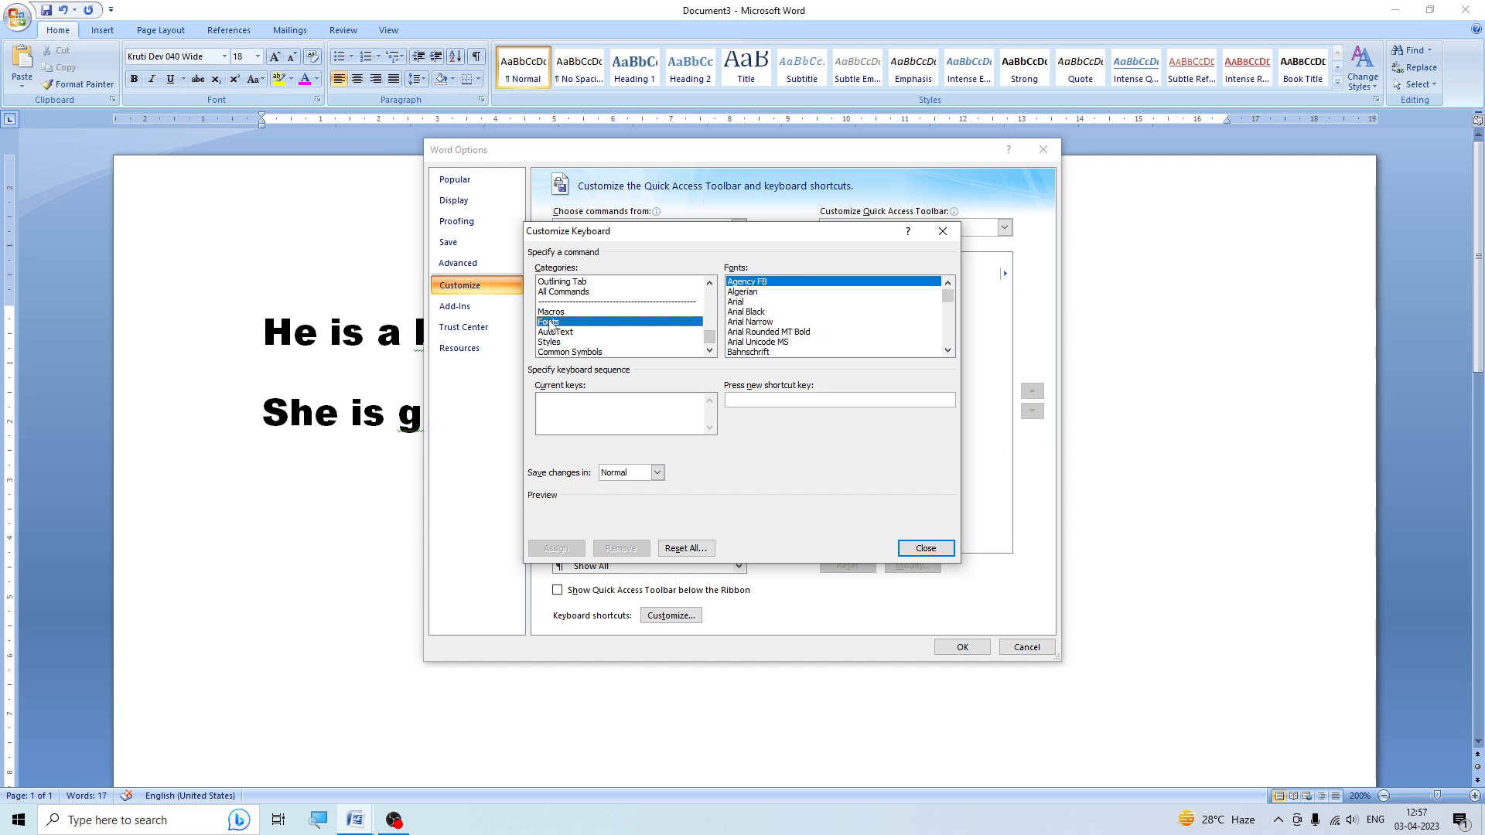
{"action": "left_click", "coordinate": [741, 312]}
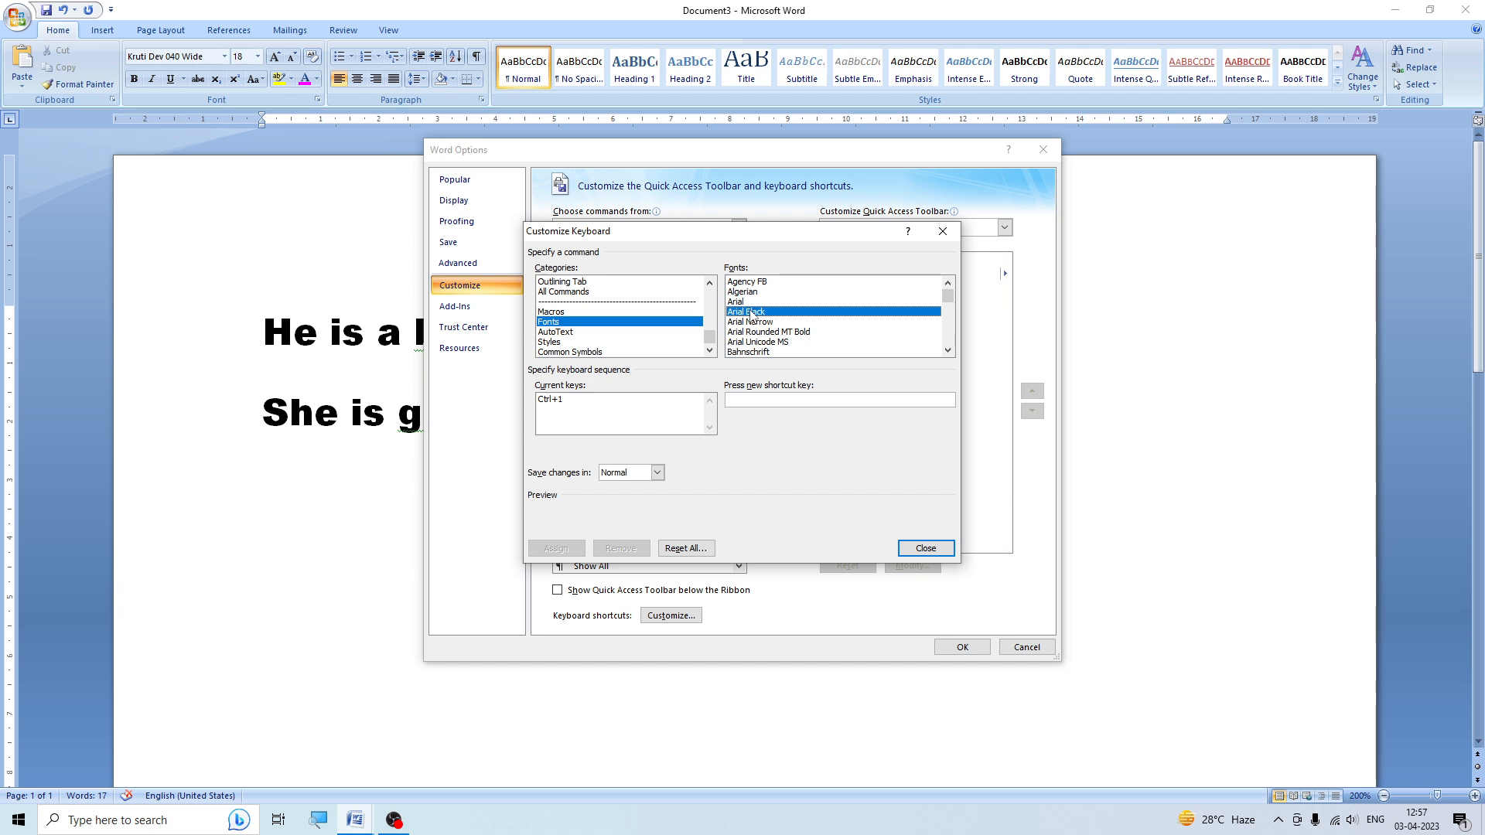
{"action": "left_click", "coordinate": [550, 401]}
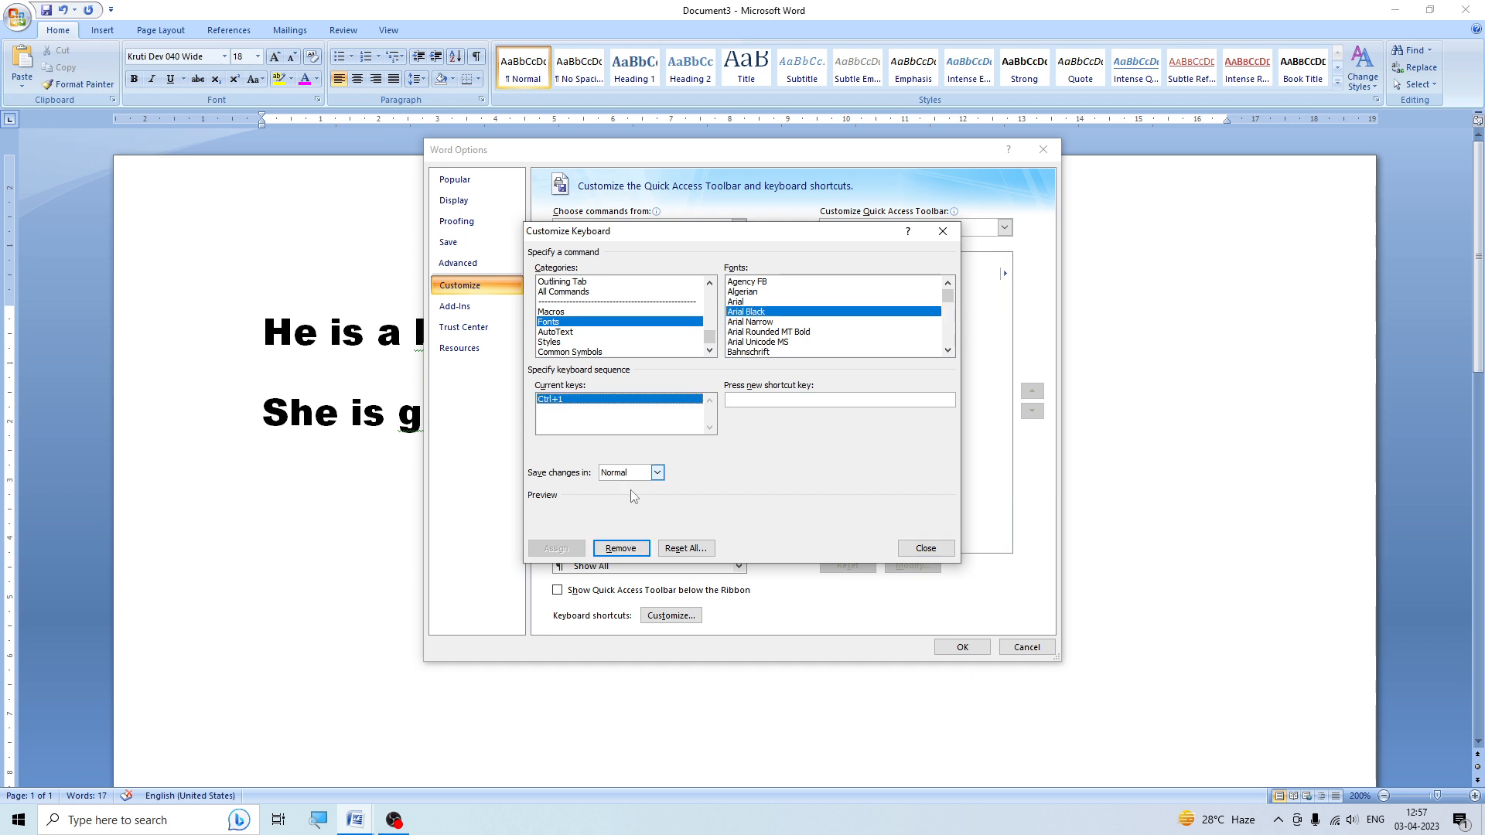
{"action": "left_click", "coordinate": [621, 549]}
{"action": "left_click", "coordinate": [926, 549]}
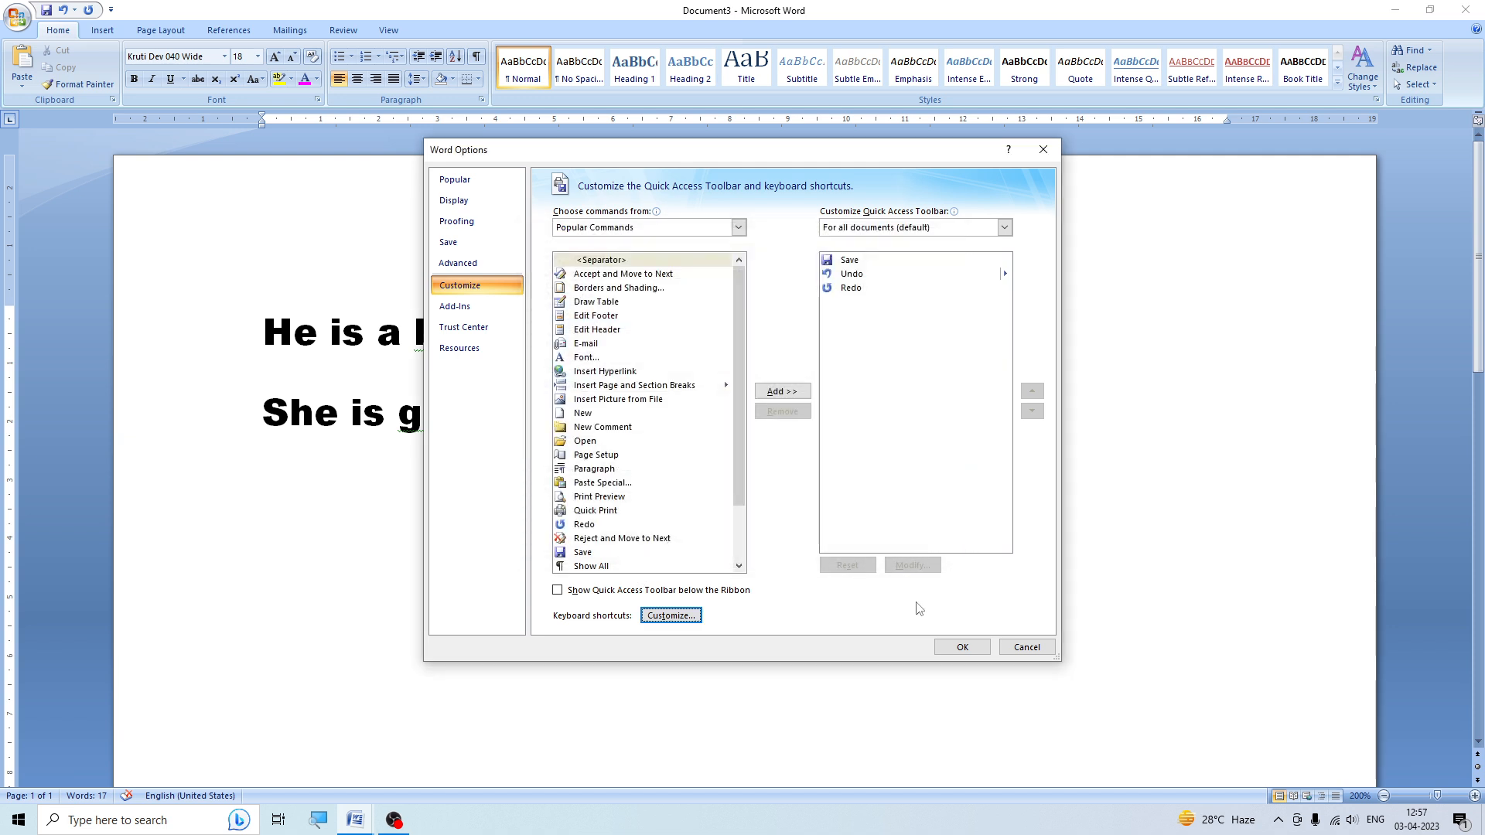
Remove the Ctrl+2 shortcut from the Kruti Dev 040 Wide font in the keyboard customization and accept the Word options
{"action": "left_click", "coordinate": [671, 616]}
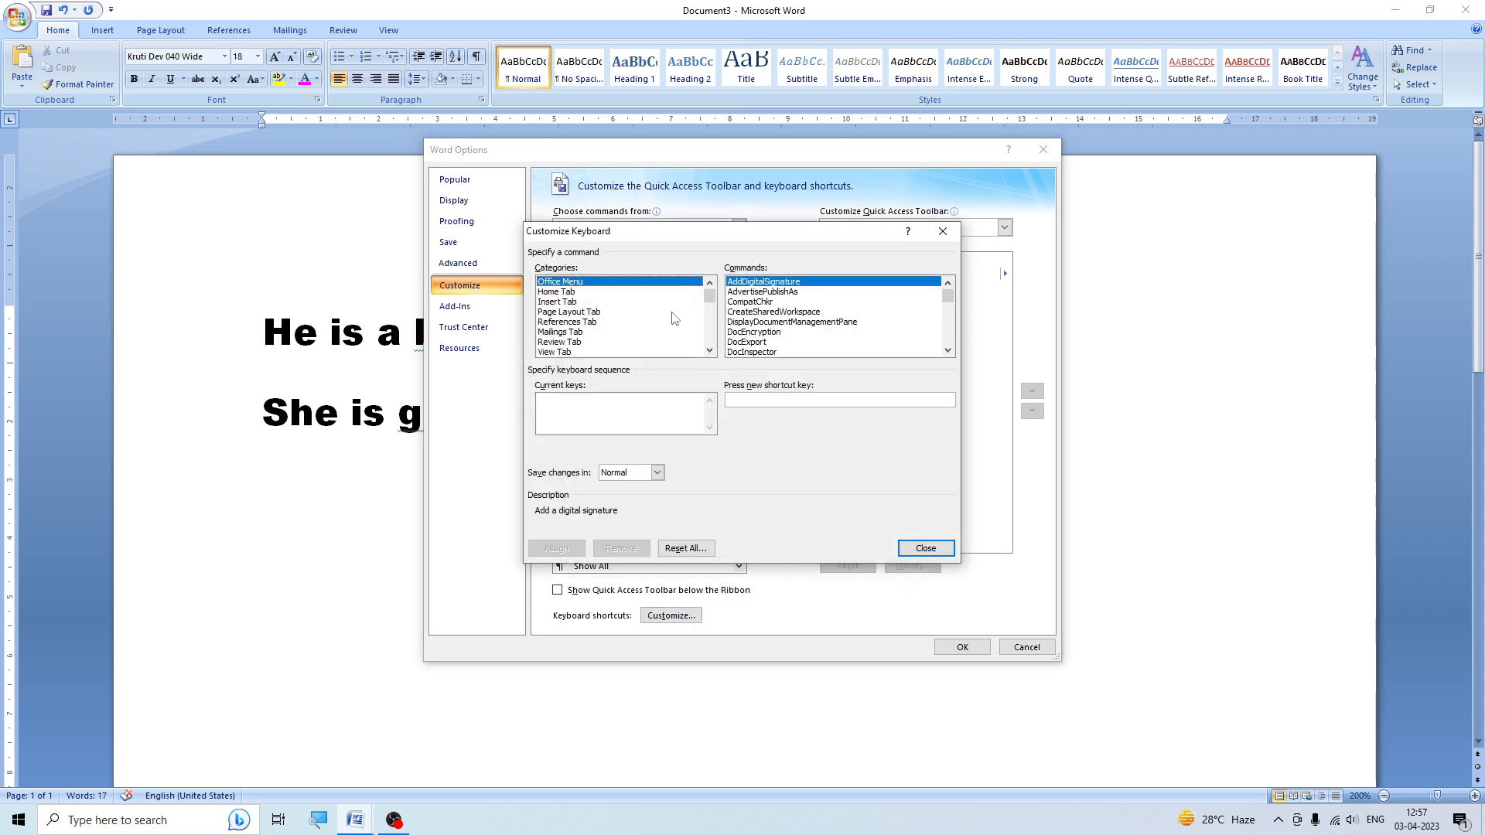
{"action": "left_click_drag", "start_coordinate": [712, 300], "coordinate": [710, 341]}
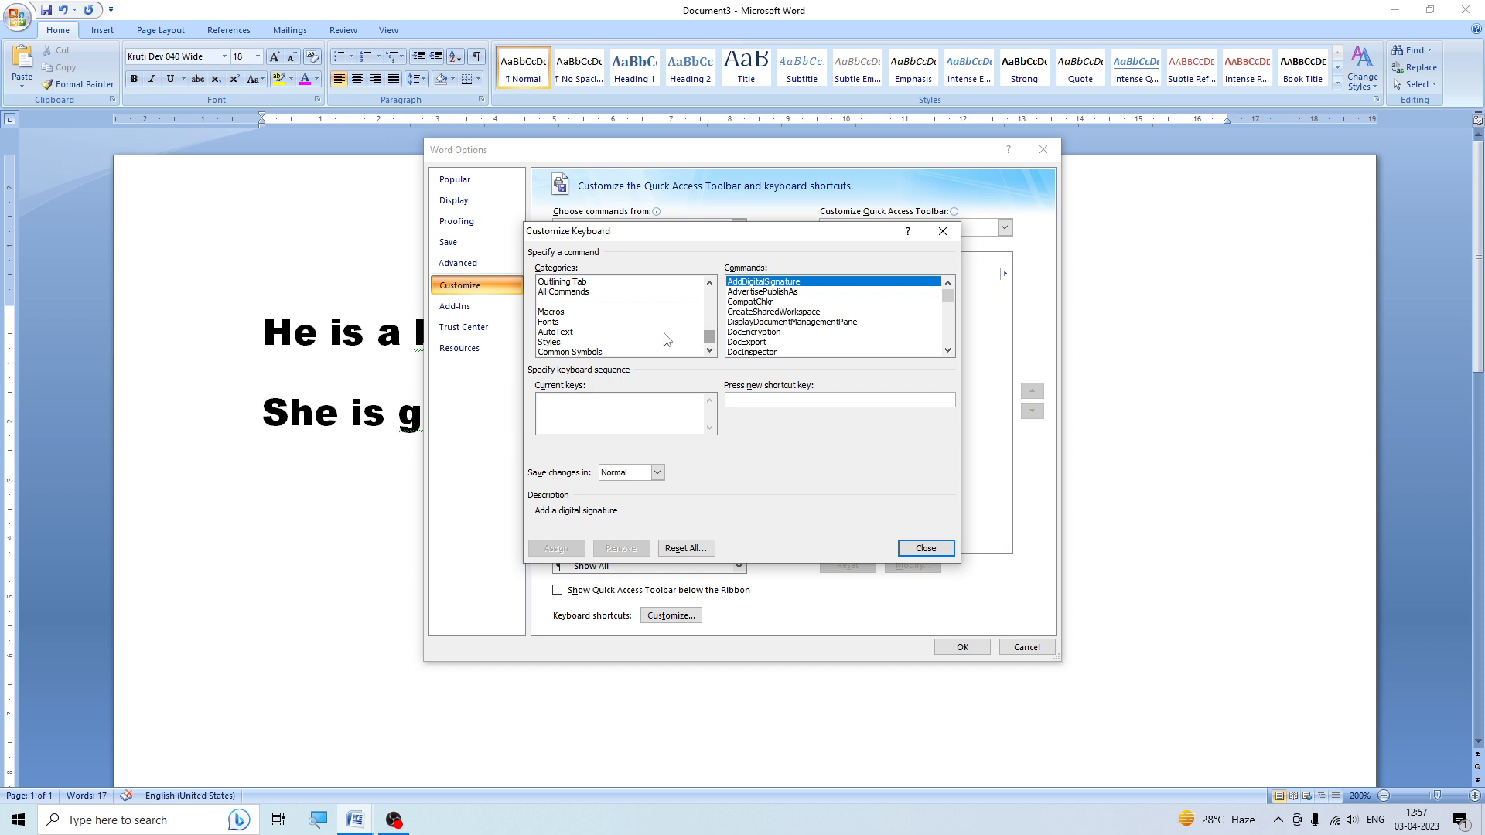
{"action": "left_click", "coordinate": [570, 322]}
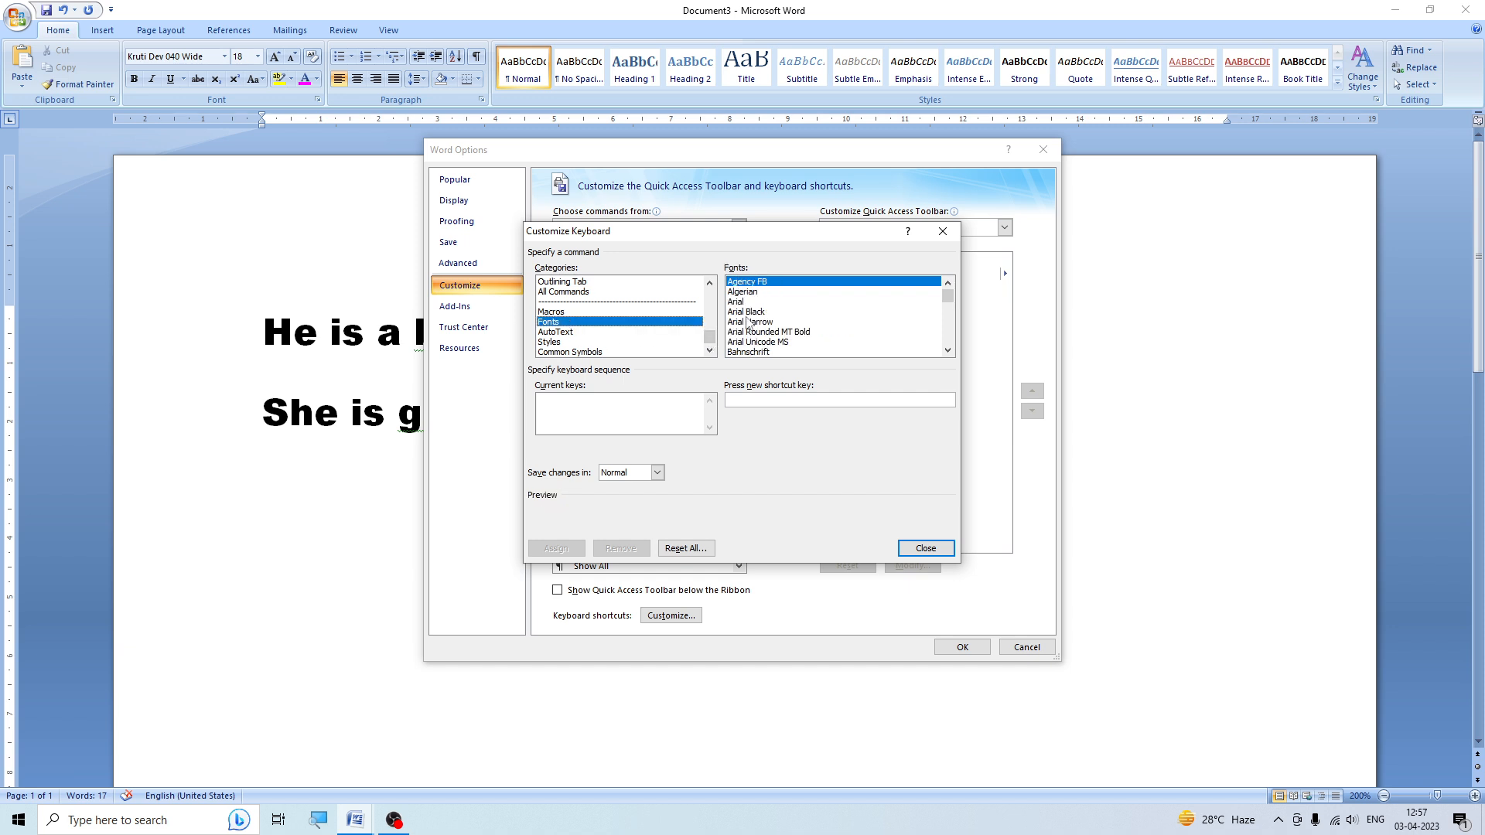
{"action": "left_click", "coordinate": [948, 350]}
{"action": "left_click", "coordinate": [947, 351]}
{"action": "mouse_move", "coordinate": [945, 300]}
{"action": "left_mouse_down"}
{"action": "mouse_move", "coordinate": [944, 331]}
{"action": "mouse_move", "coordinate": [944, 305]}
{"action": "left_mouse_up"}
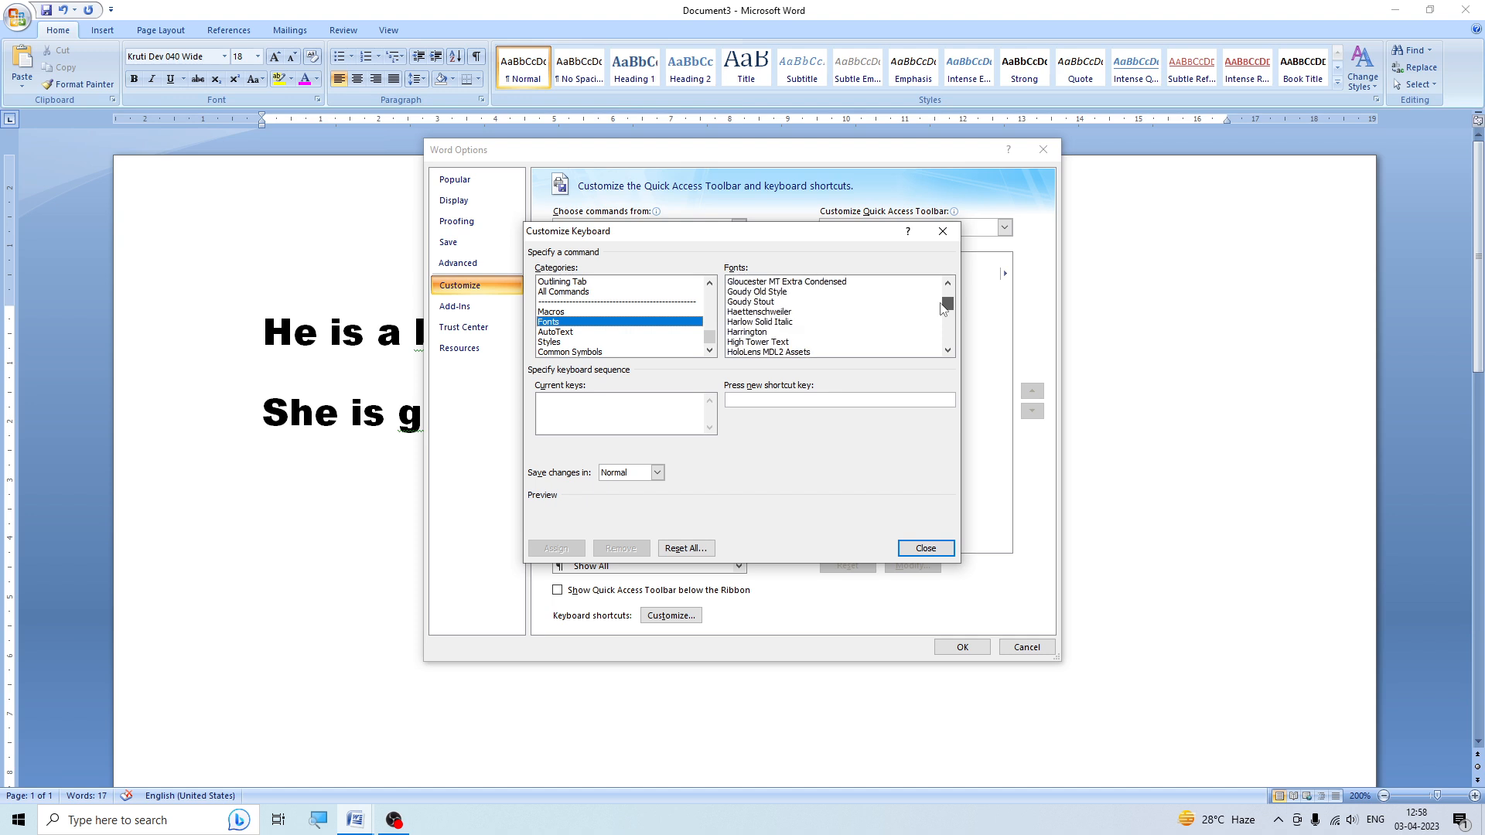
{"action": "left_click", "coordinate": [951, 352]}
{"action": "left_click", "coordinate": [952, 352]}
{"action": "left_click", "coordinate": [952, 353]}
{"action": "left_click", "coordinate": [952, 353]}
{"action": "left_click", "coordinate": [951, 354]}
{"action": "left_click", "coordinate": [951, 354]}
{"action": "left_click", "coordinate": [951, 354]}
{"action": "left_click", "coordinate": [950, 354]}
{"action": "left_click", "coordinate": [951, 354]}
{"action": "left_click", "coordinate": [951, 354]}
{"action": "left_click", "coordinate": [951, 354]}
{"action": "left_click", "coordinate": [951, 354]}
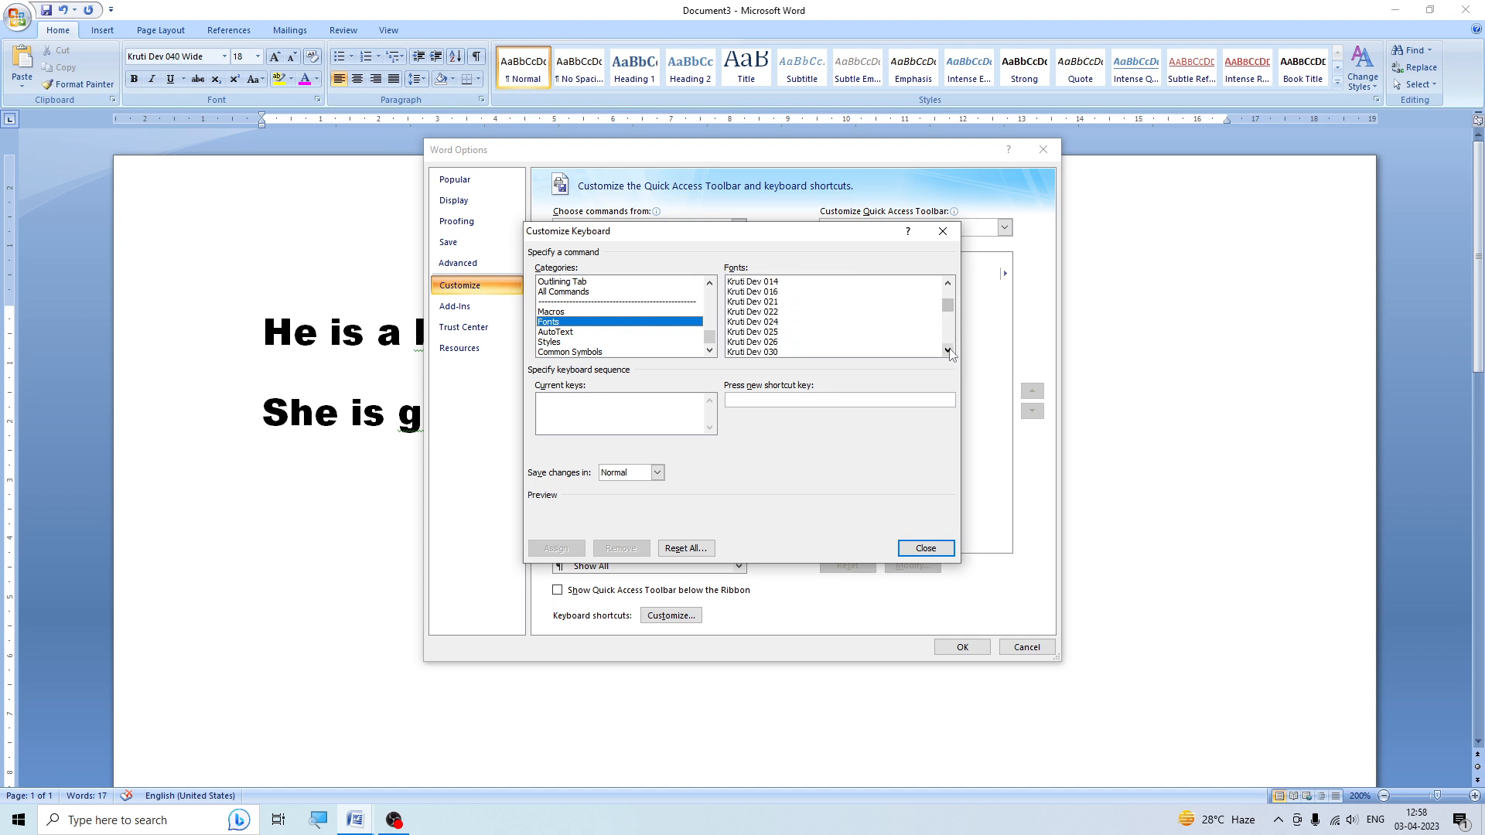
{"action": "left_click", "coordinate": [951, 354]}
{"action": "left_click", "coordinate": [951, 354]}
{"action": "left_click", "coordinate": [951, 353]}
{"action": "left_click", "coordinate": [951, 354]}
{"action": "left_click", "coordinate": [951, 353]}
{"action": "left_click", "coordinate": [797, 283]}
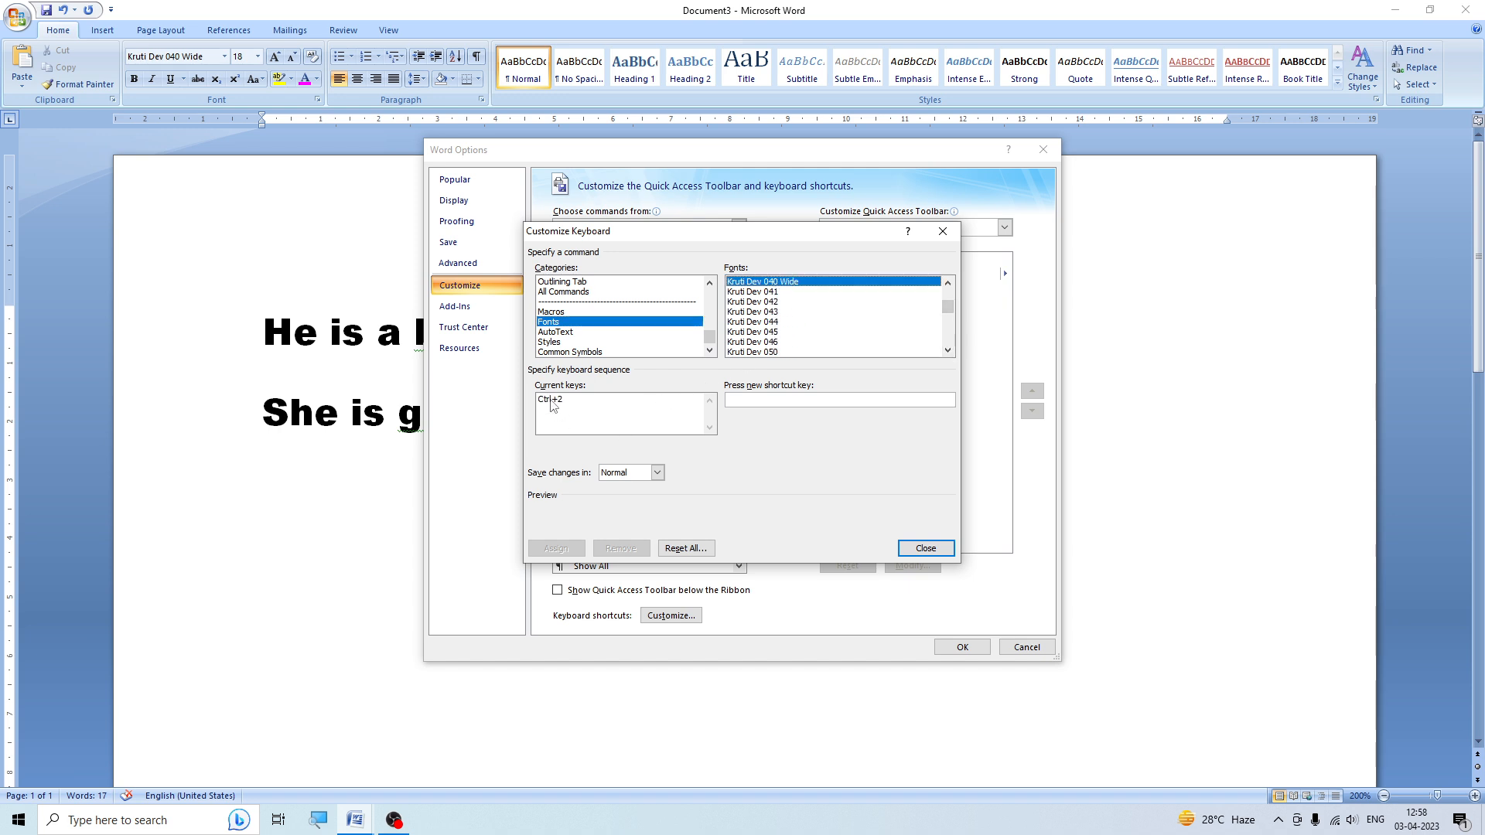
{"action": "left_click", "coordinate": [552, 401]}
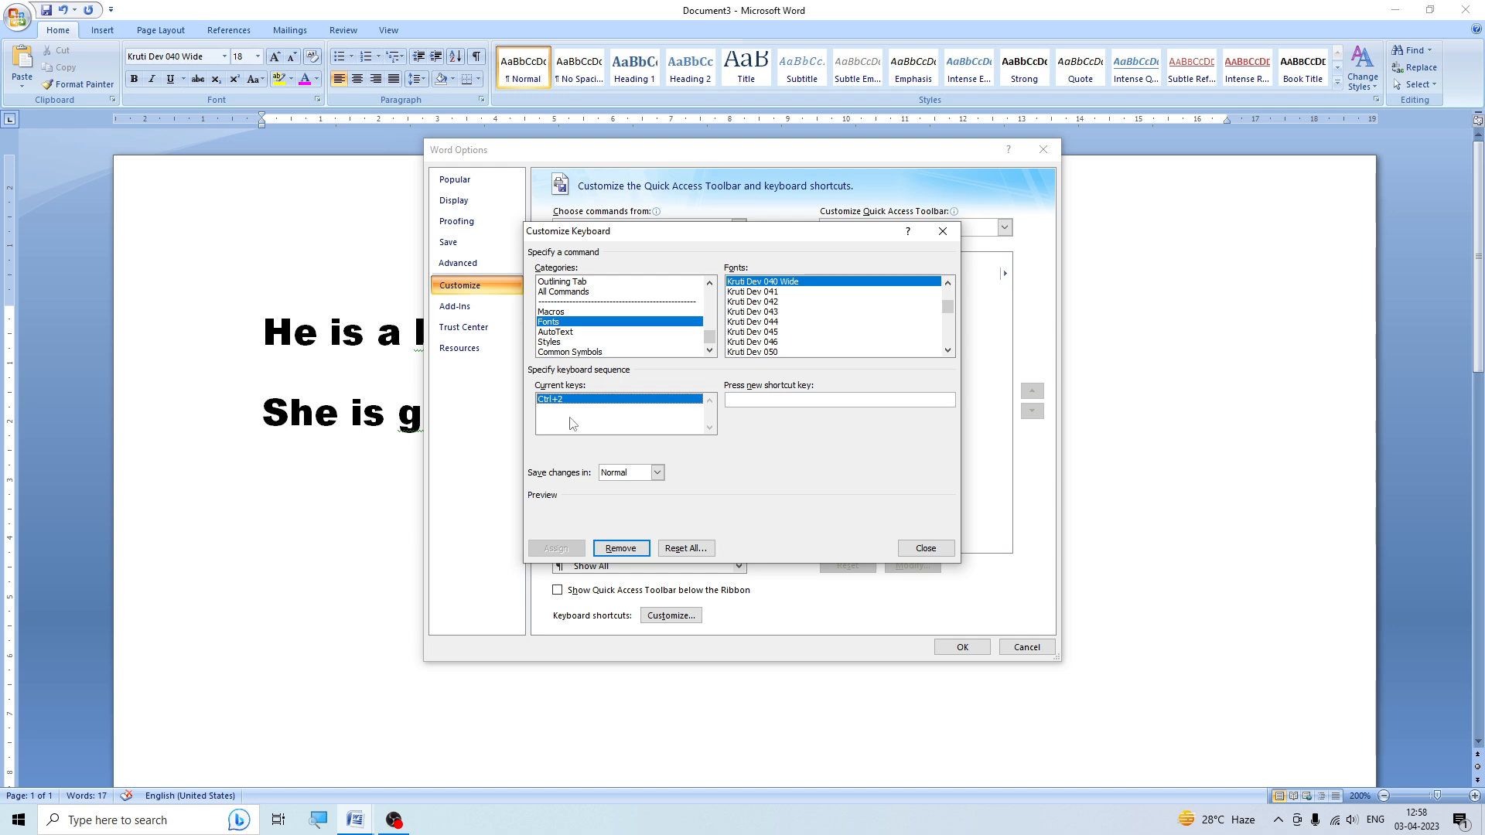
{"action": "left_click", "coordinate": [619, 549]}
{"action": "left_click", "coordinate": [932, 549]}
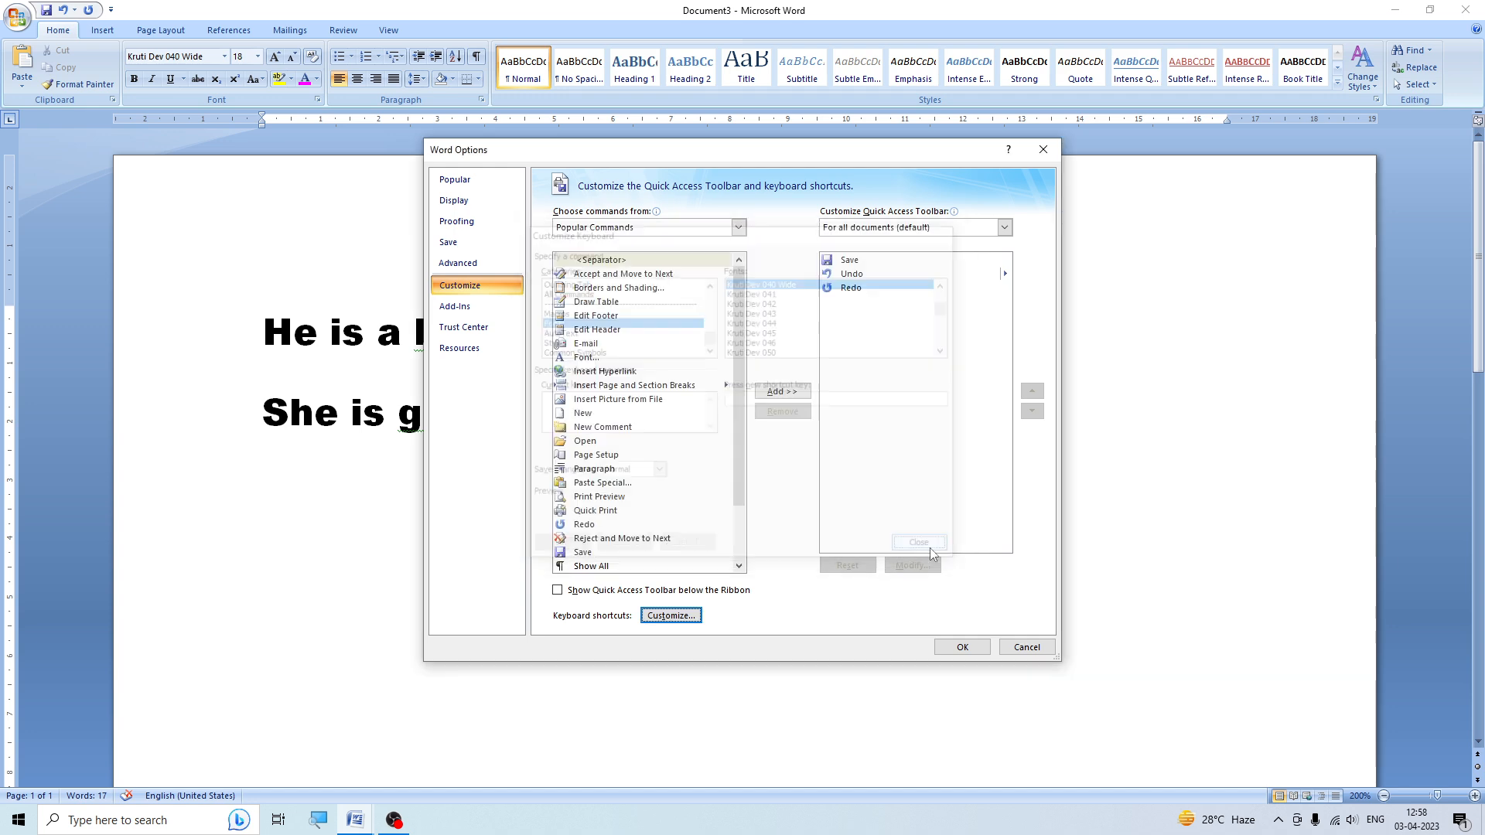
{"action": "left_click", "coordinate": [971, 651]}
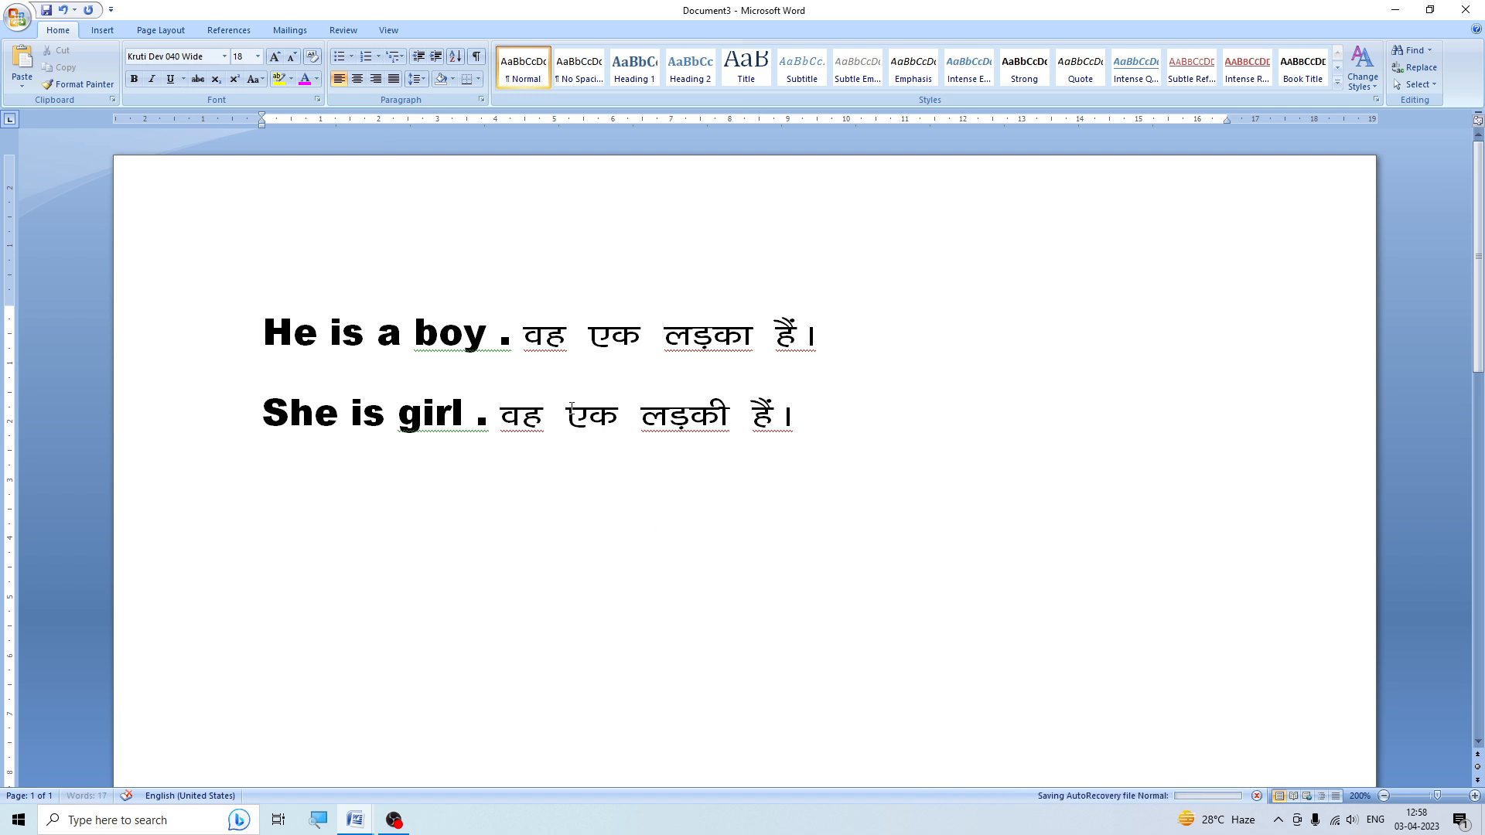
Add a third line of random Hindi test characters in Kruti Dev 040 Wide, followed by random Latin letters in Arial Black
{"action": "type", "text": "सरयिसकारी"}
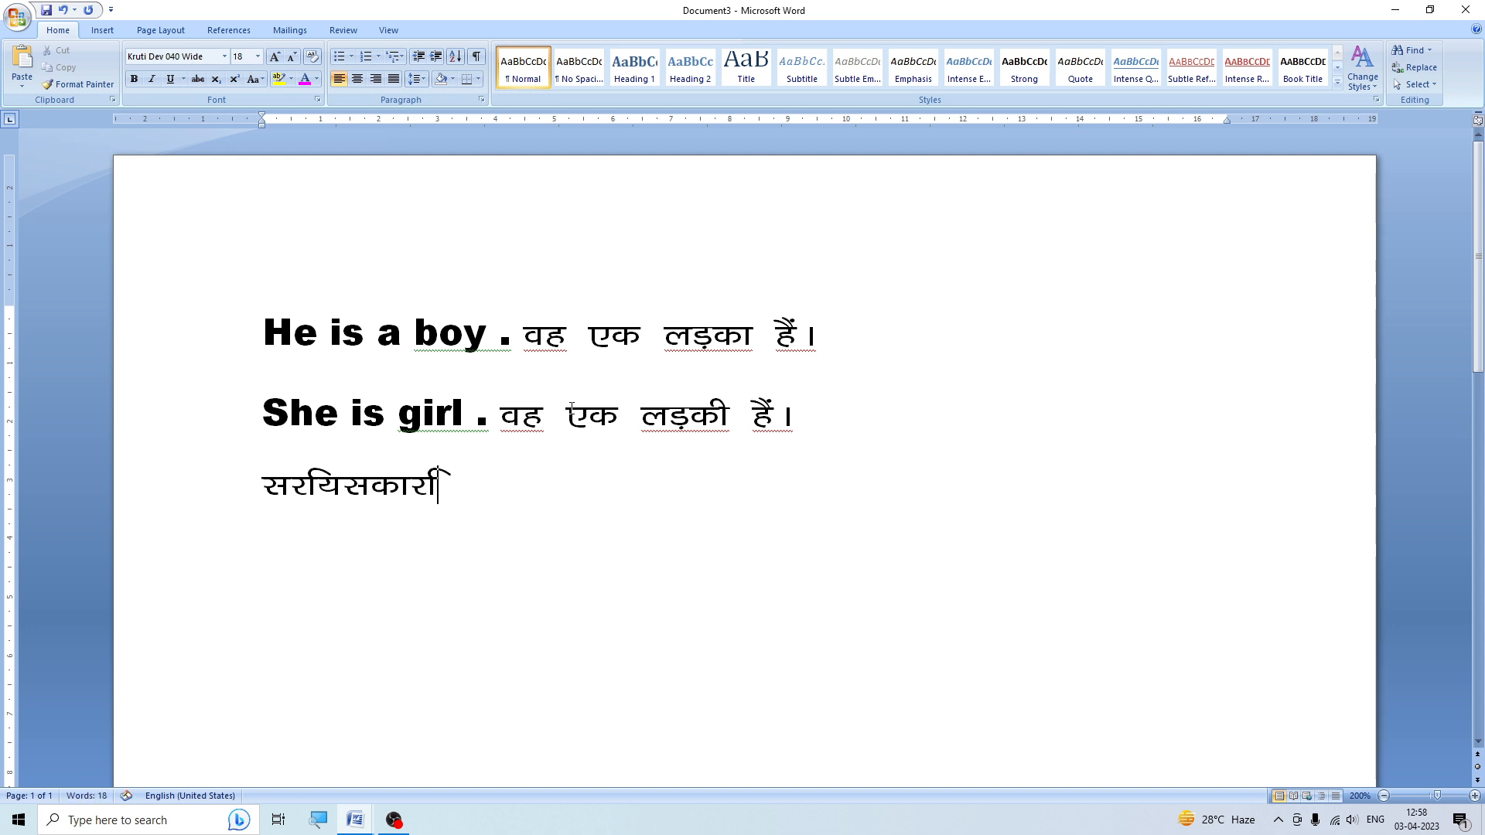
{"action": "type", "text": "यसाकरहियारह"}
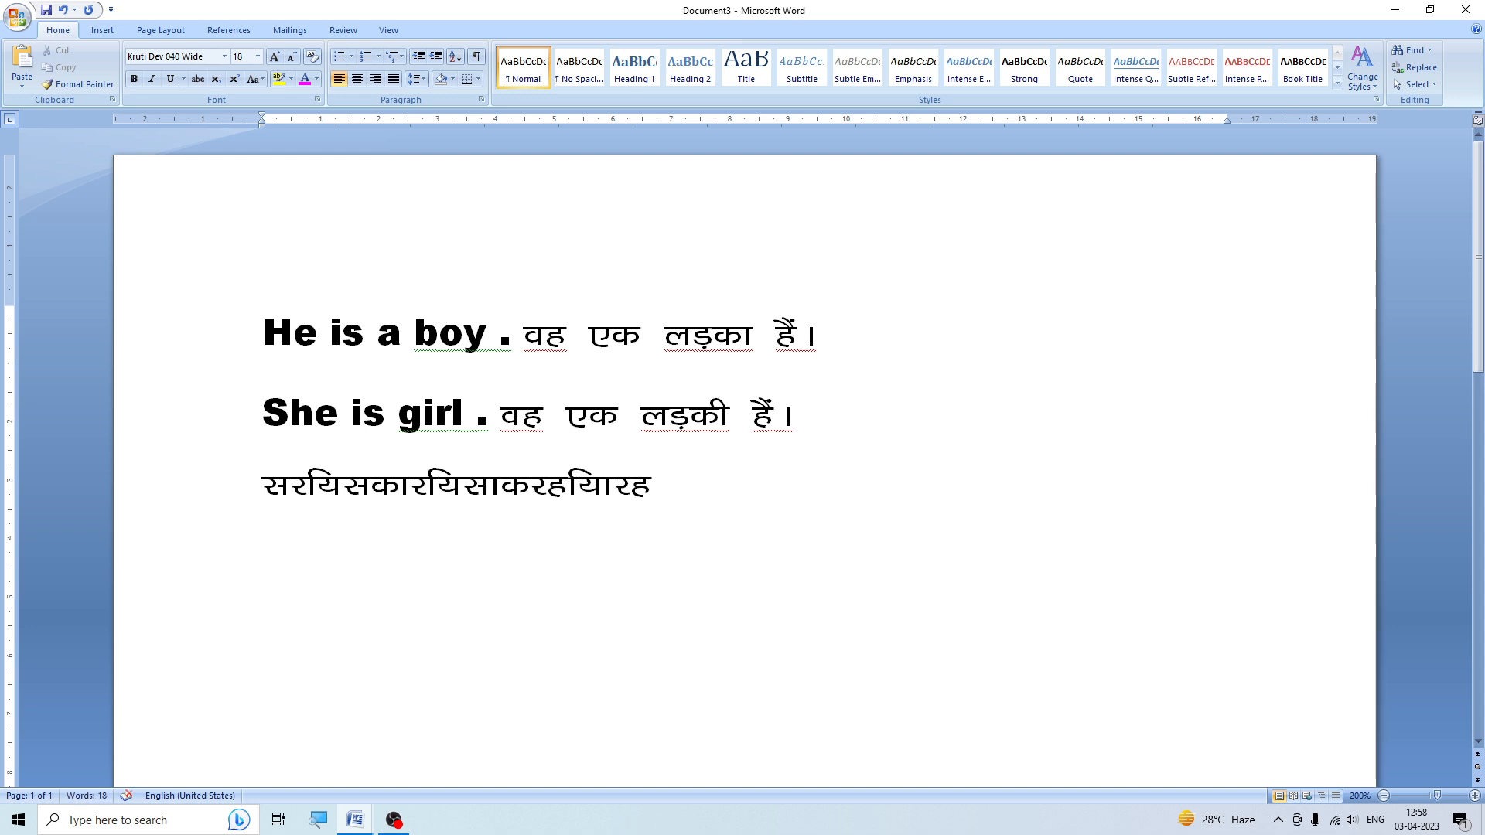
{"action": "left_click", "coordinate": [224, 57]}
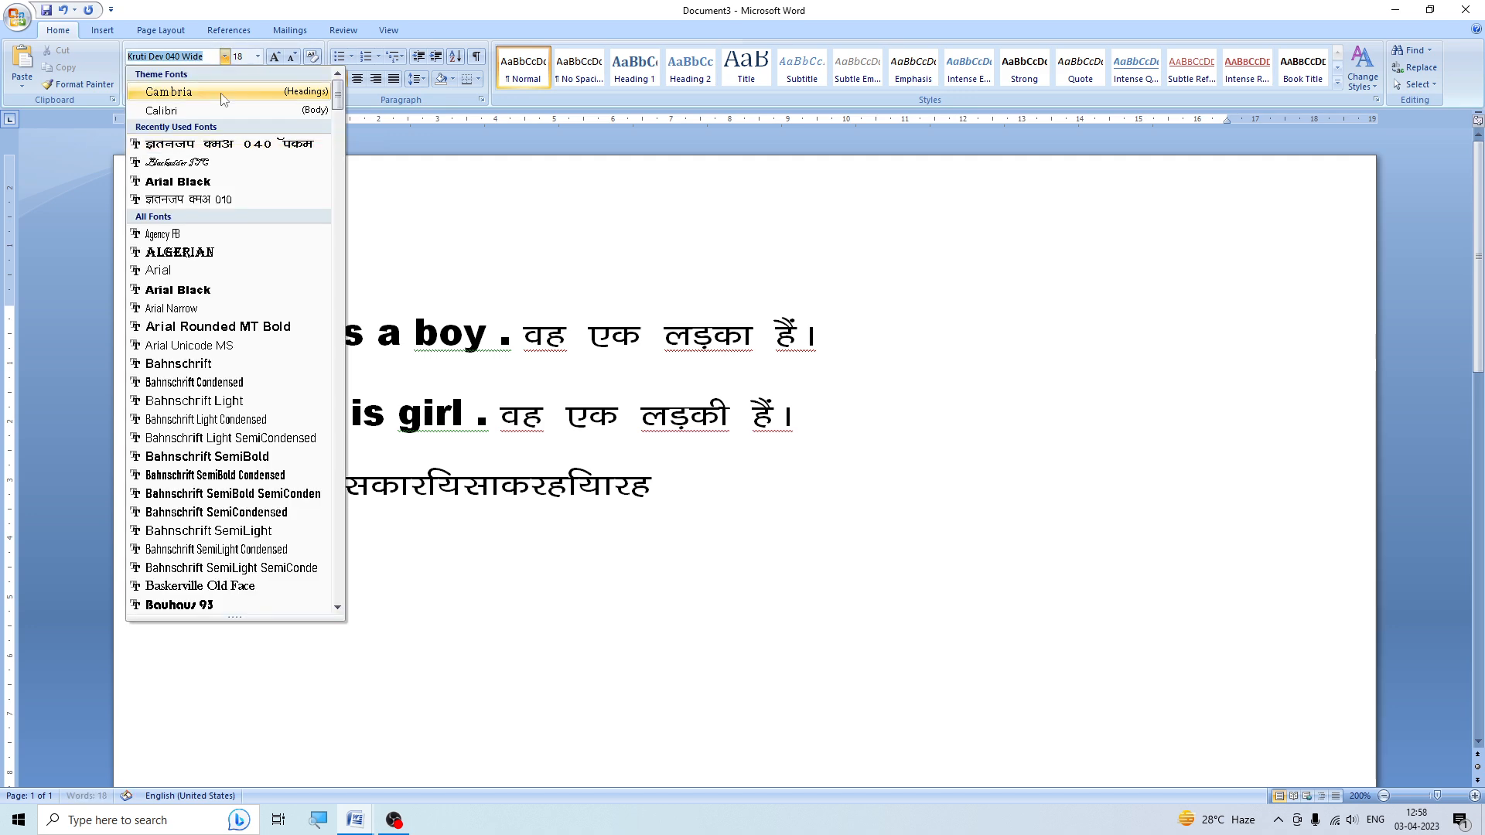
{"action": "left_click", "coordinate": [178, 182]}
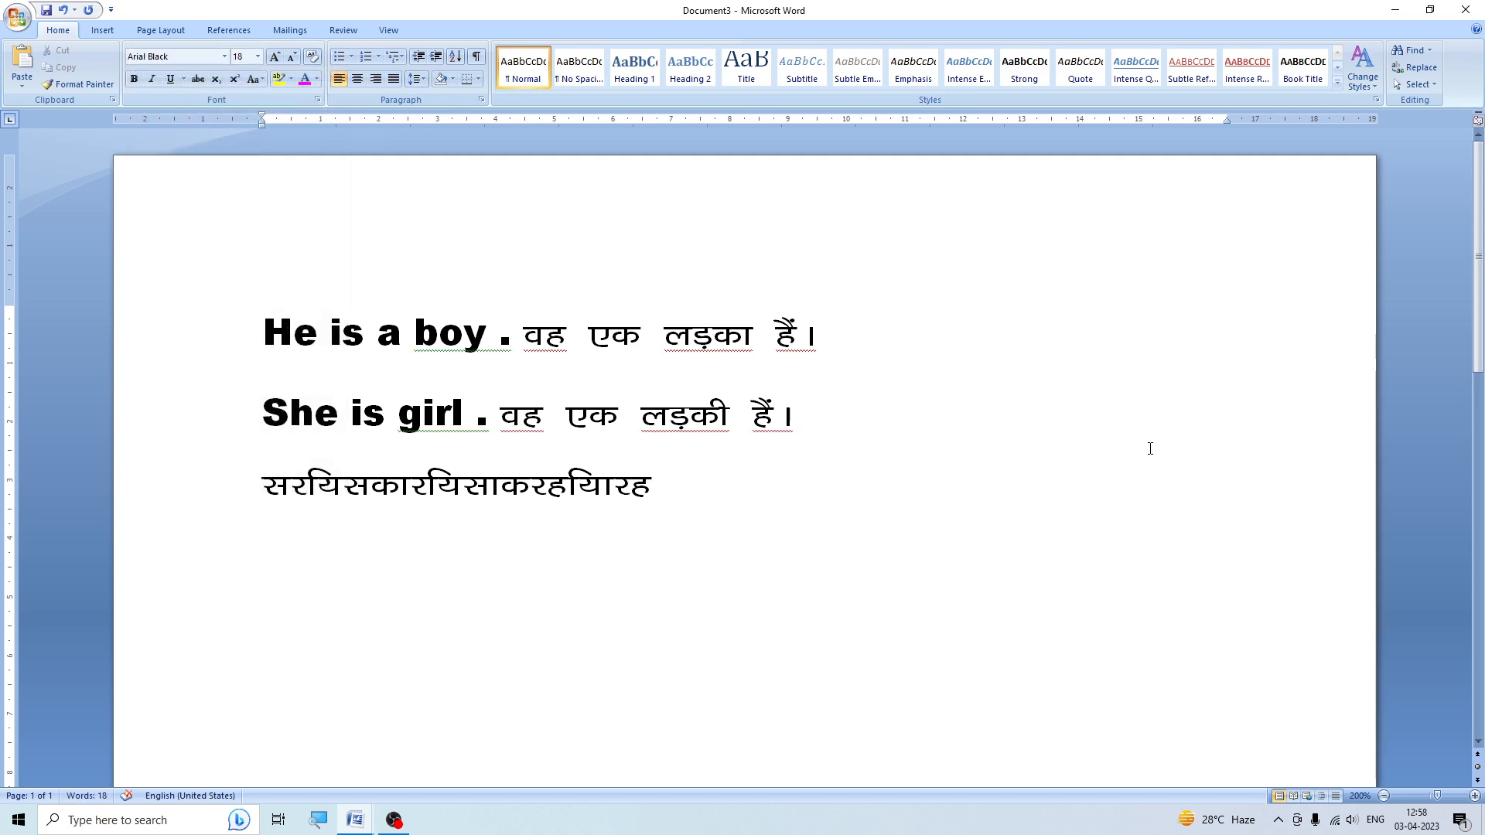
{"action": "type", "text": "kjg;flkgjlkfjglfkjg"}
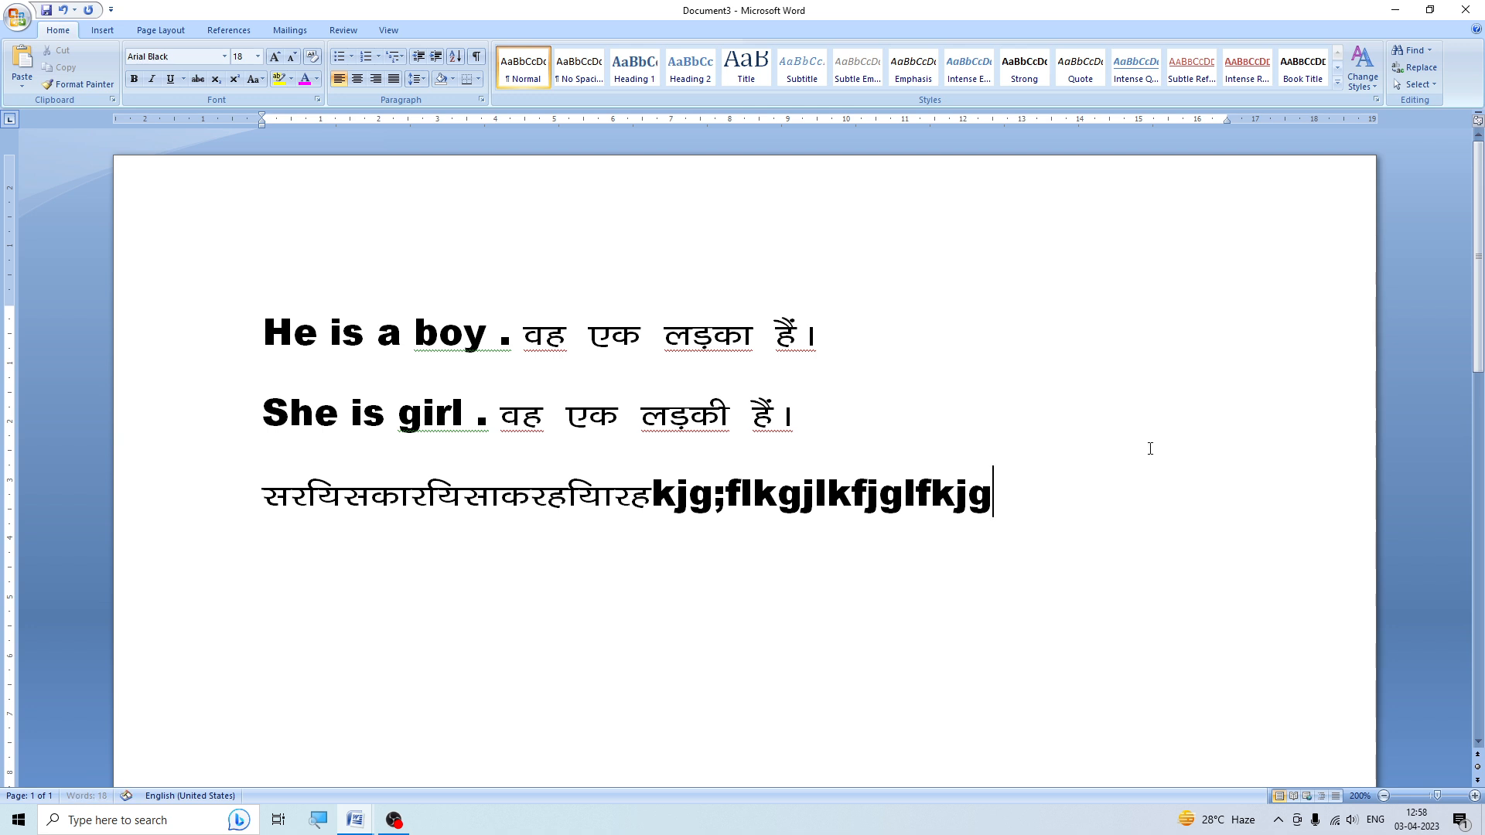
{"action": "type", "text": "hggth"}
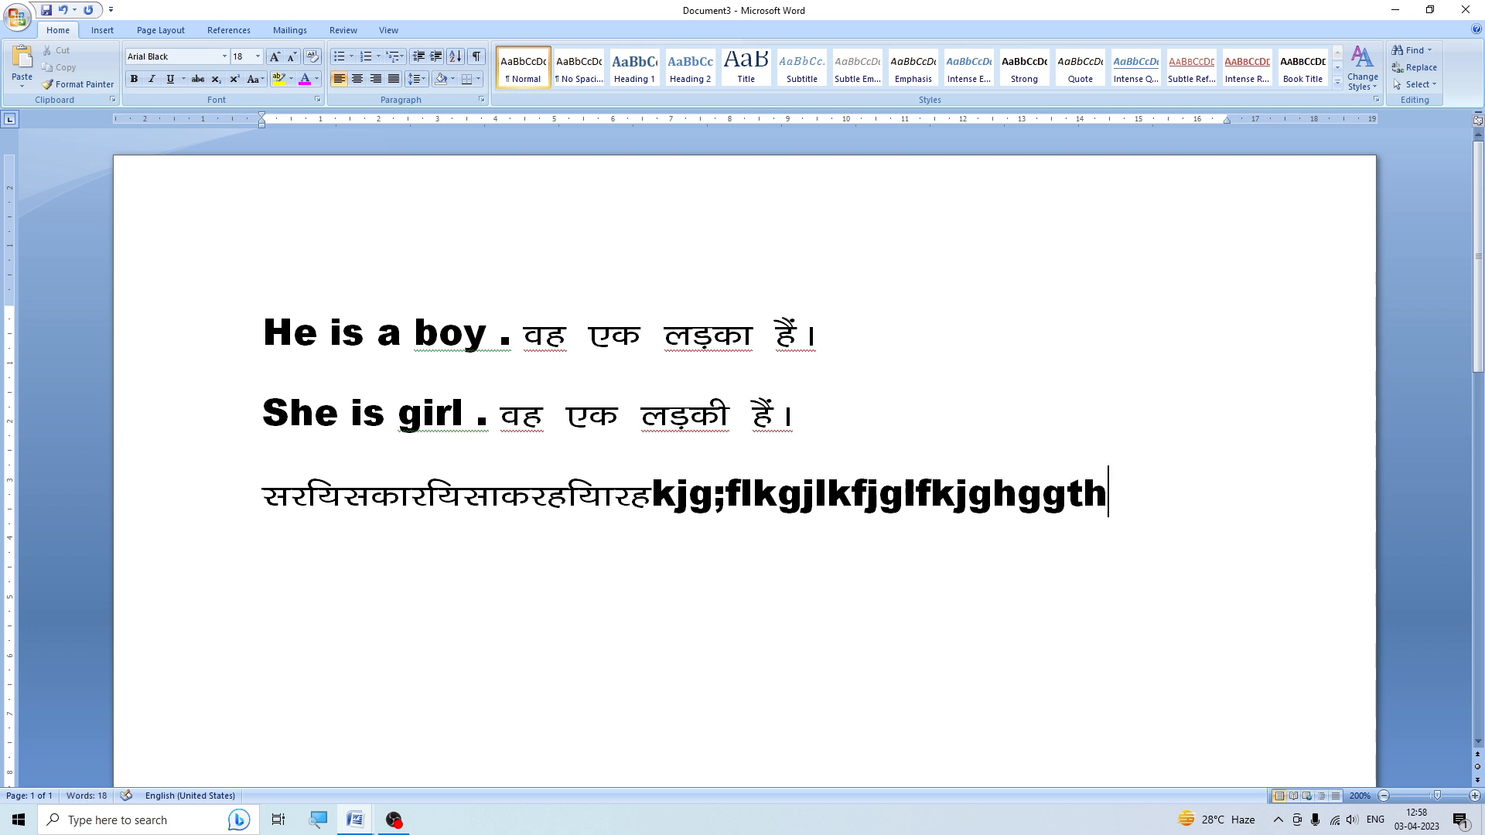
{"action": "type", "text": "ghgjhhj"}
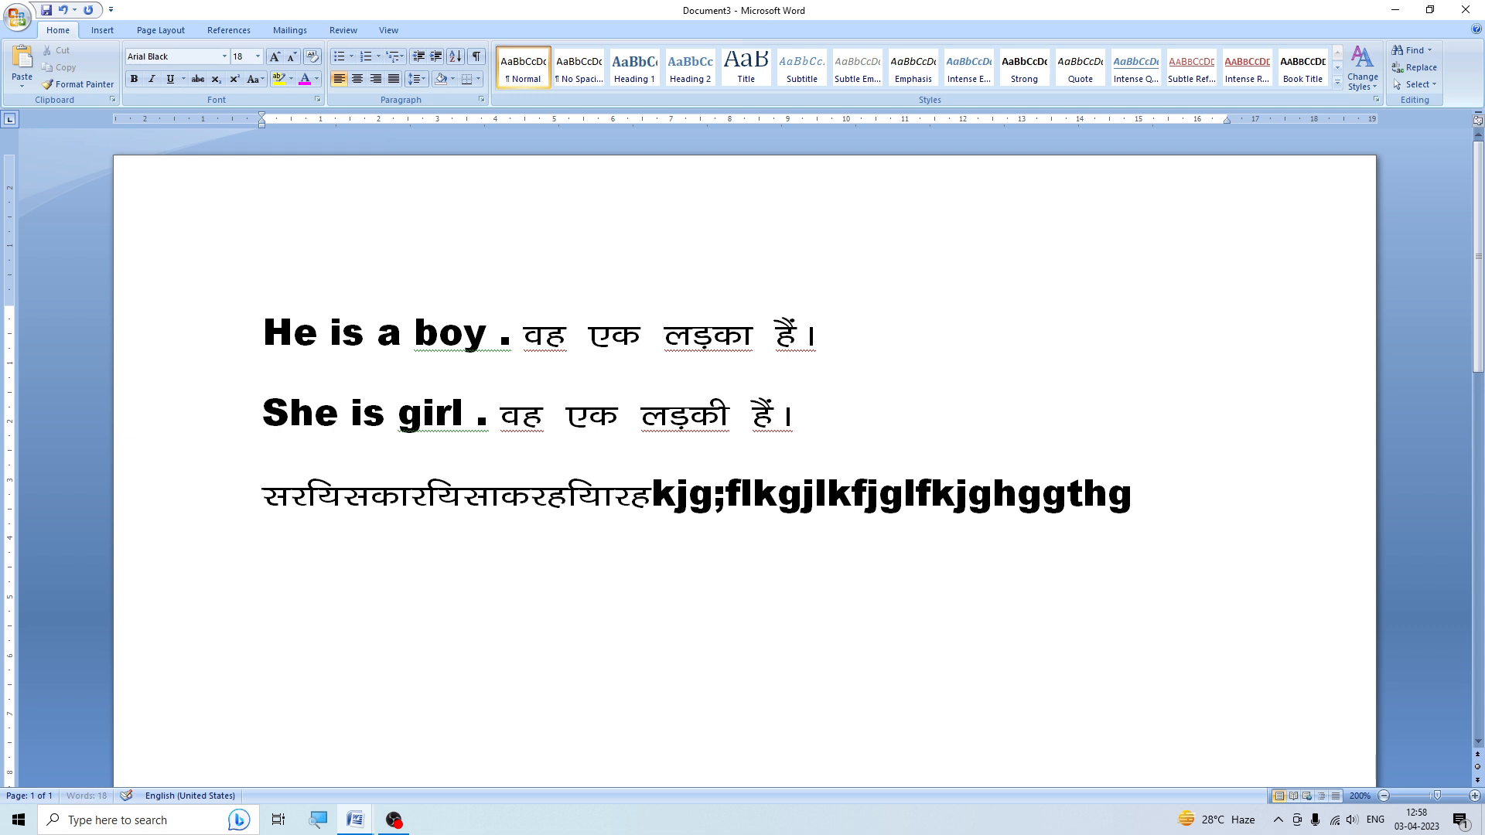